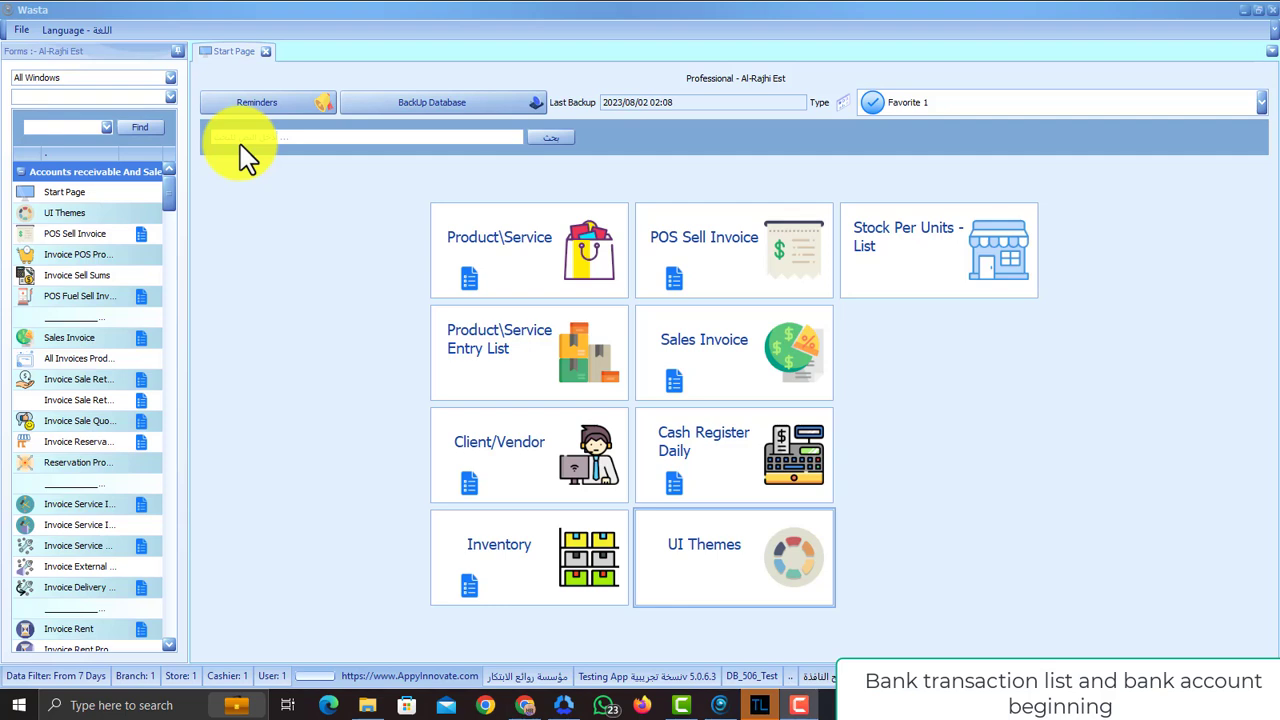
Step: Search the forms for "transaction" and open the Bank Account Transactions list
left_click(161, 167)
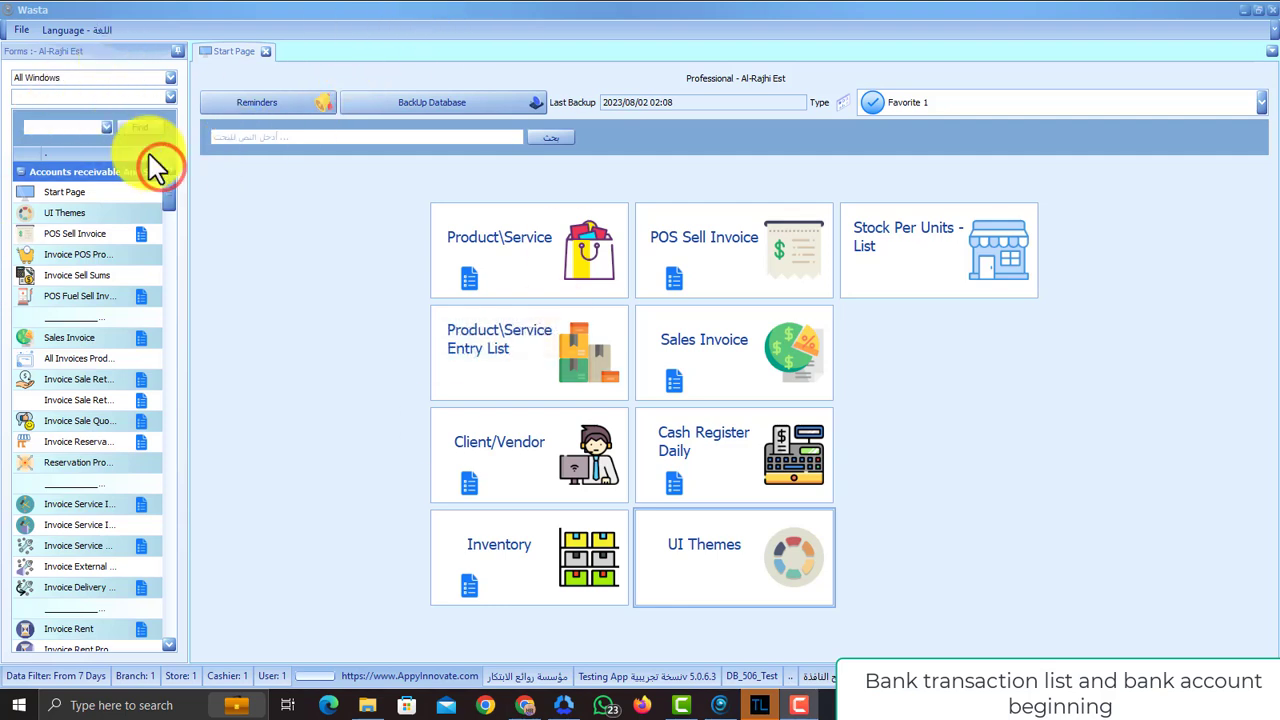
left_click(66, 128)
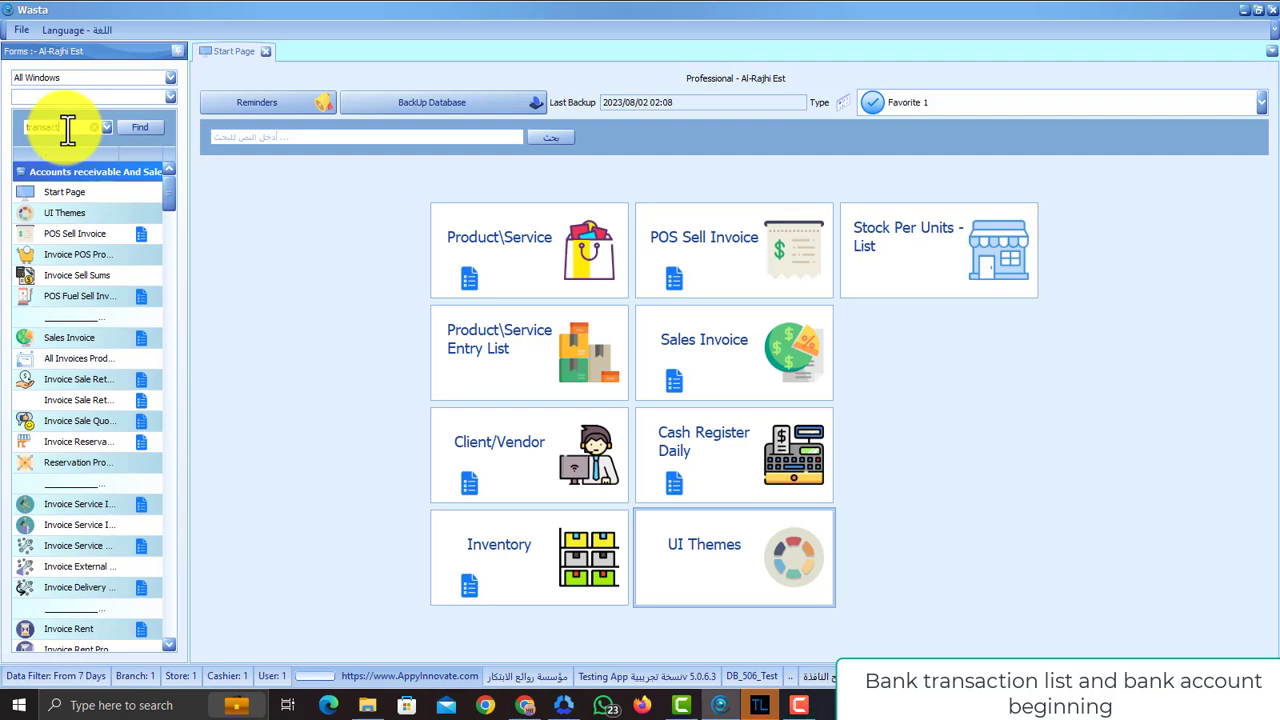
type("transaction")
key("Return")
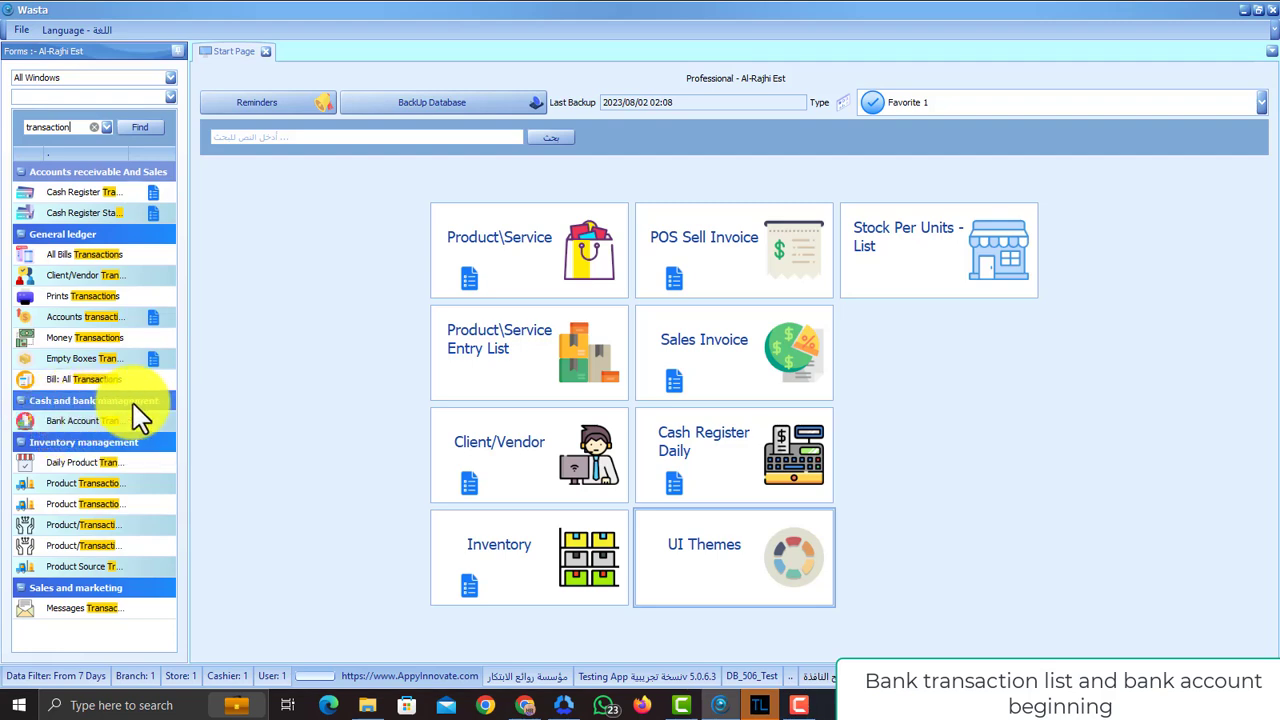
left_click(72, 418)
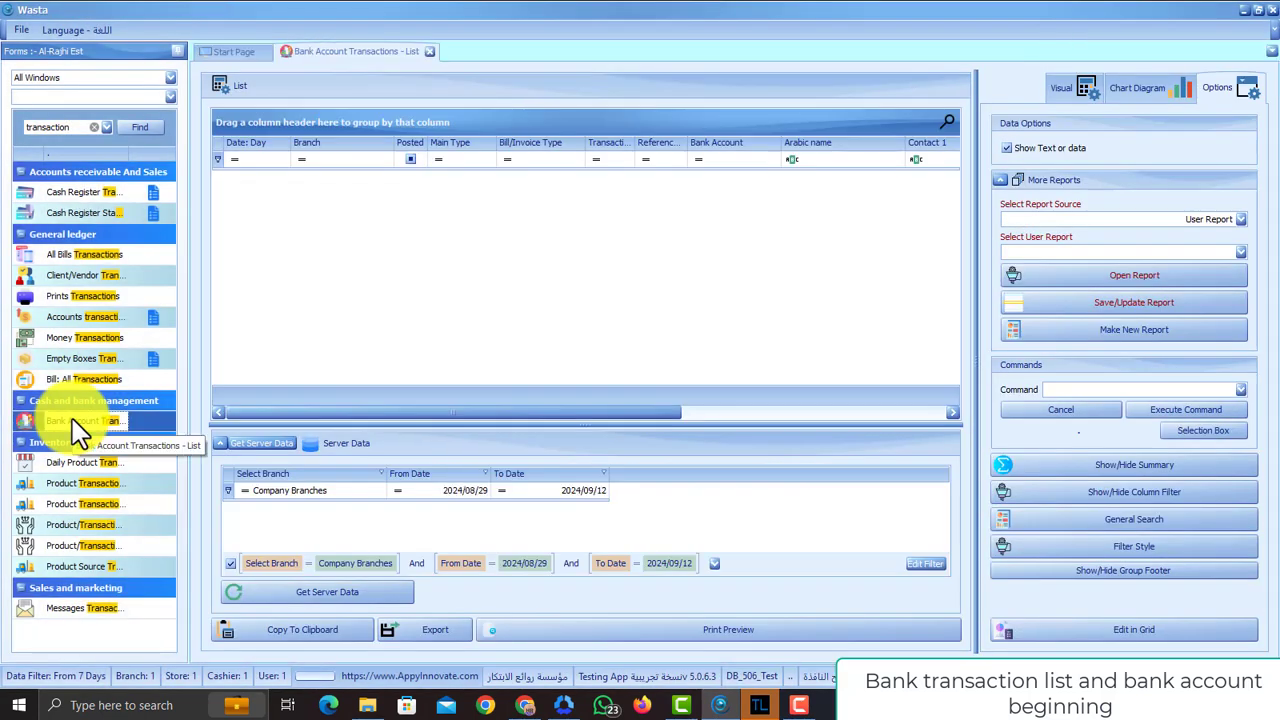
Step: Set the list's From Date to 2024/05/06 and load the bank account transactions from the server
left_click(452, 490)
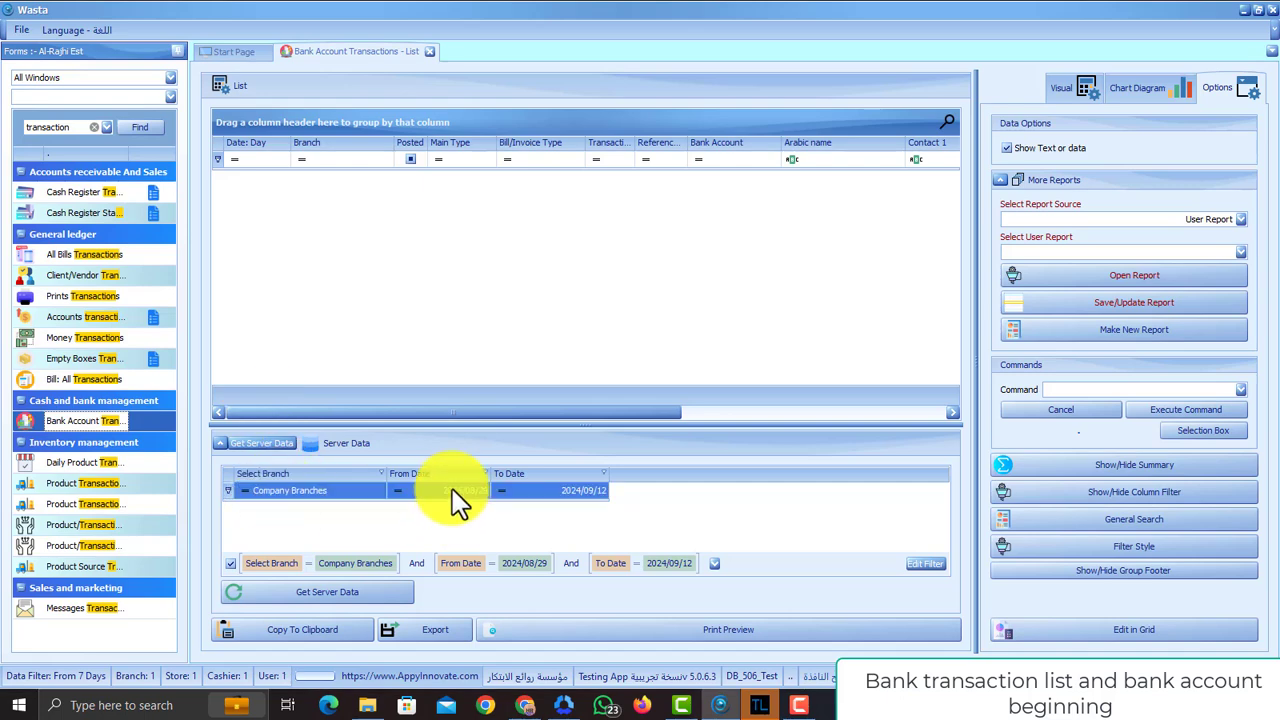
left_click(452, 490)
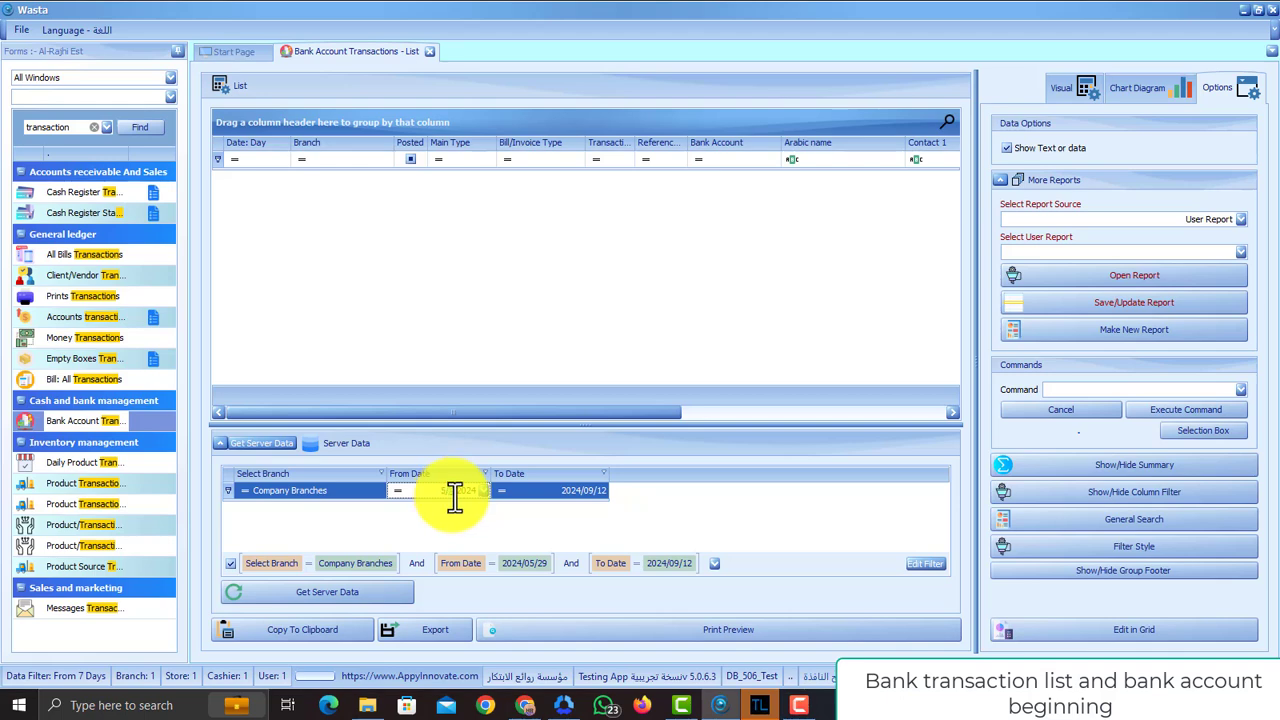
left_click(344, 592)
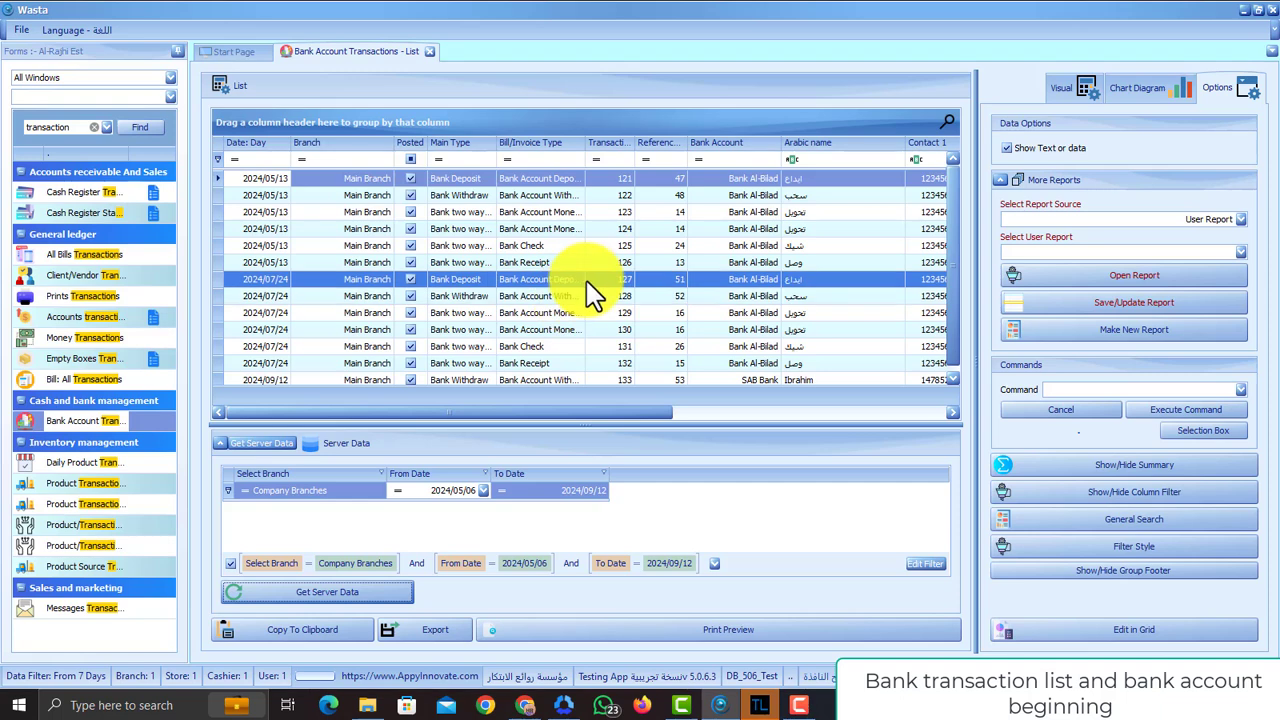
left_click(587, 279)
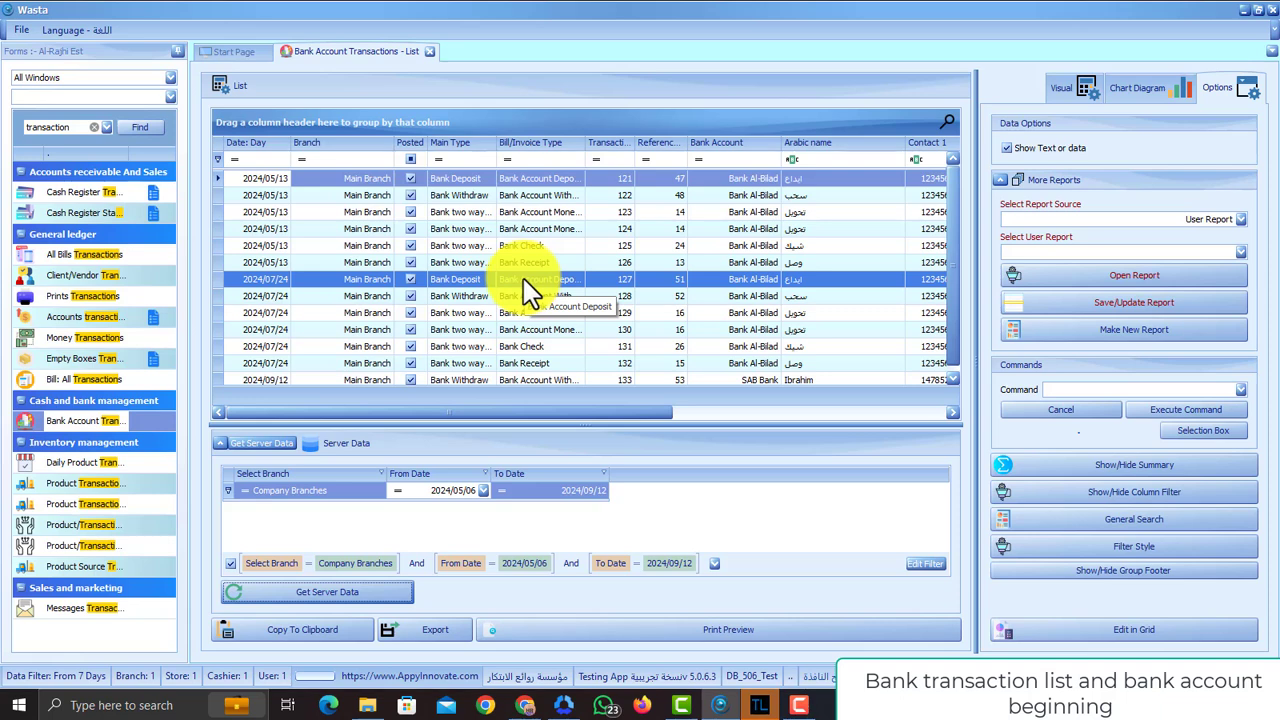
left_click(583, 262)
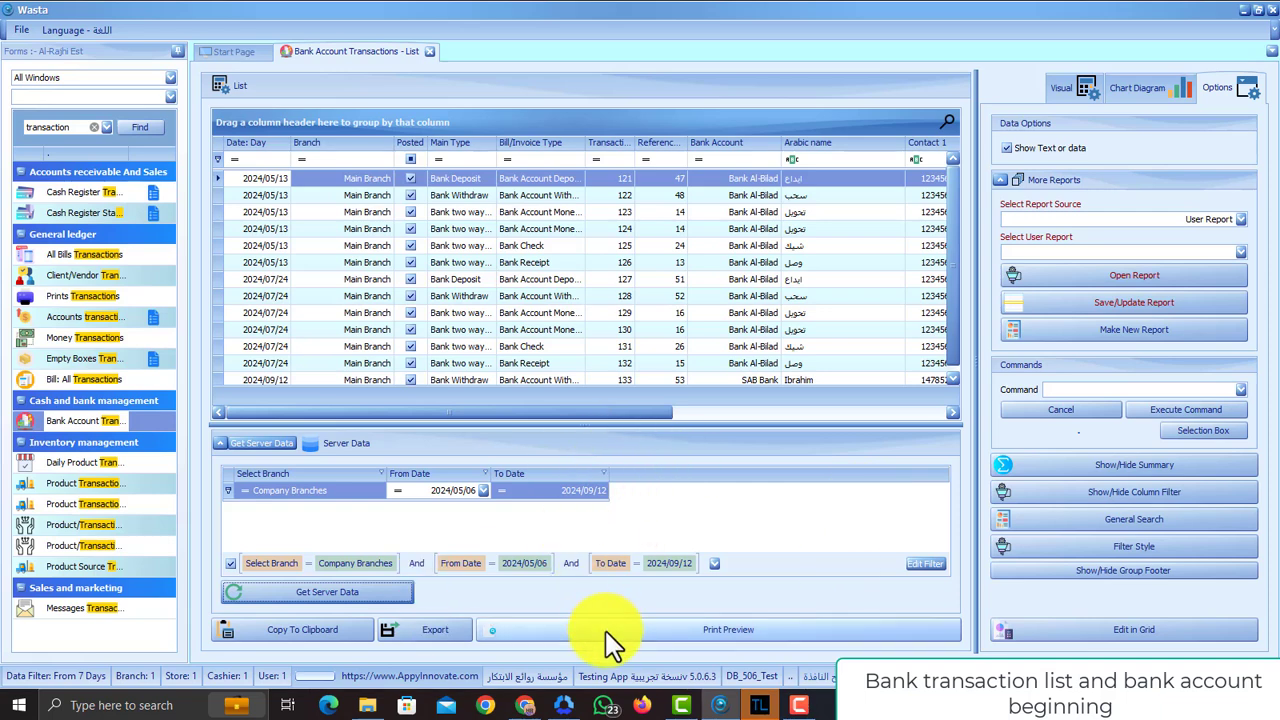
Step: Check the list's text search, view the print preview of the bank account transactions, and close it
left_click(947, 121)
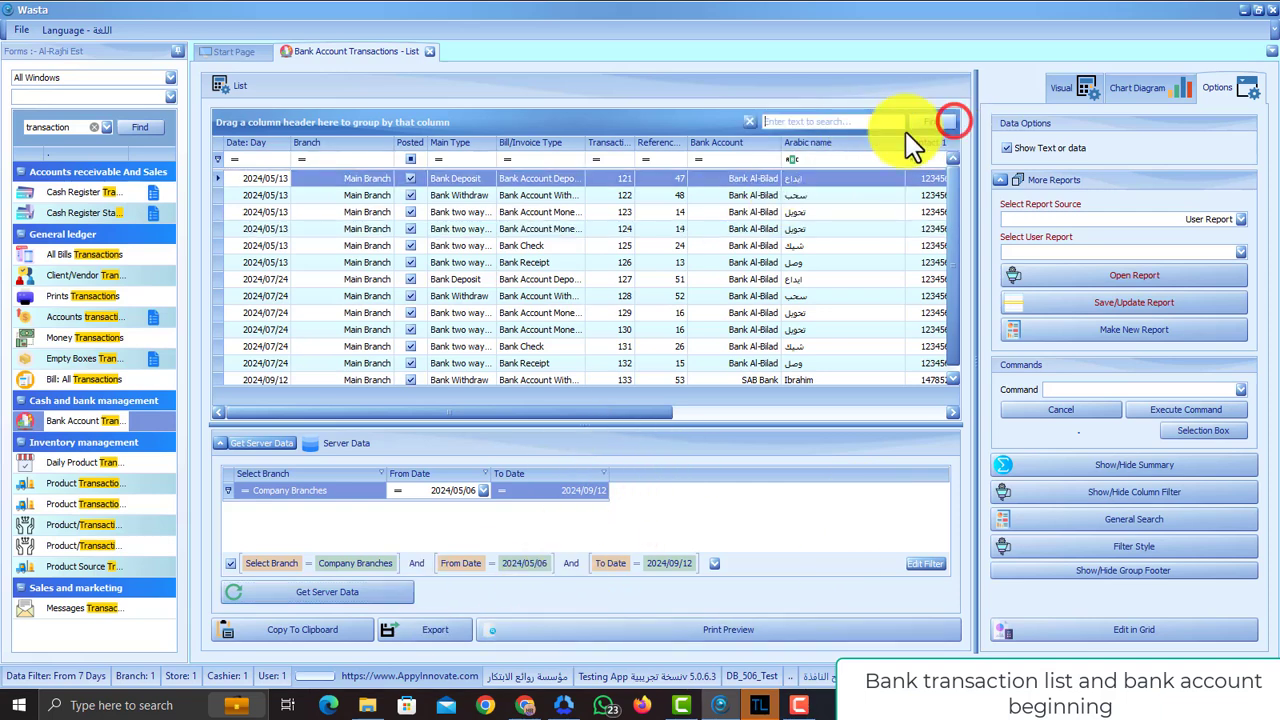
left_click(749, 121)
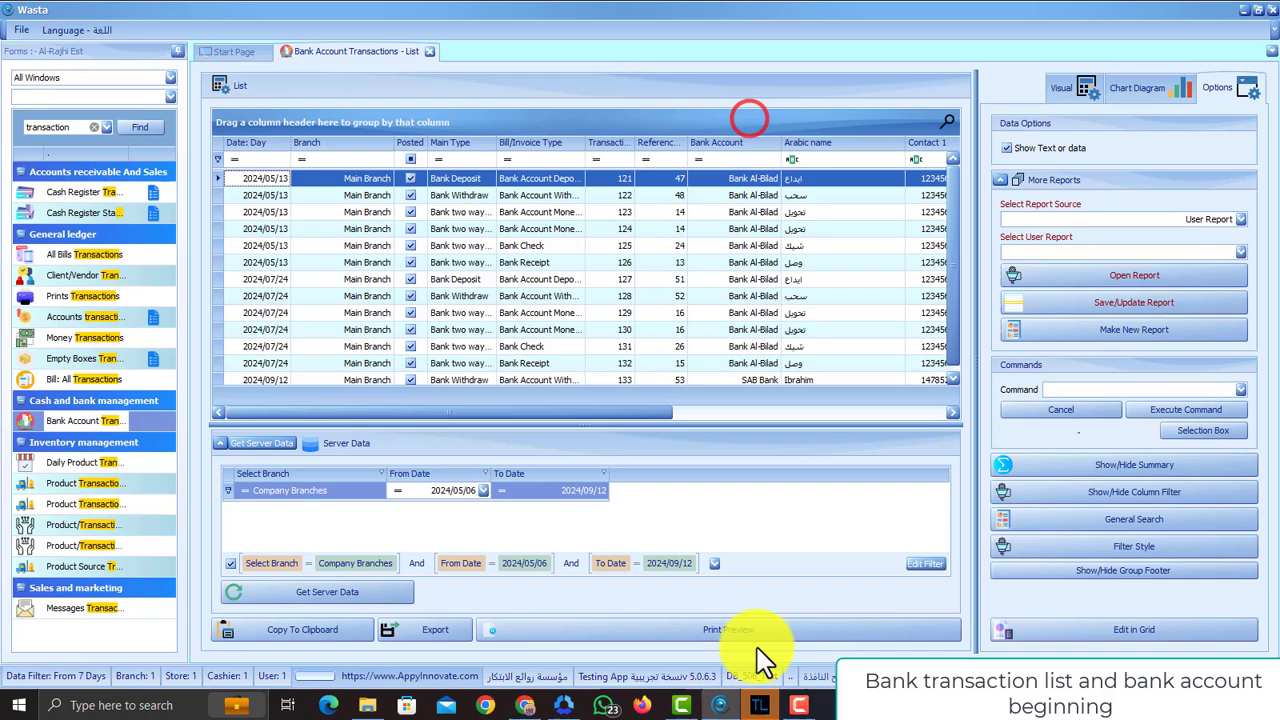
left_click(698, 630)
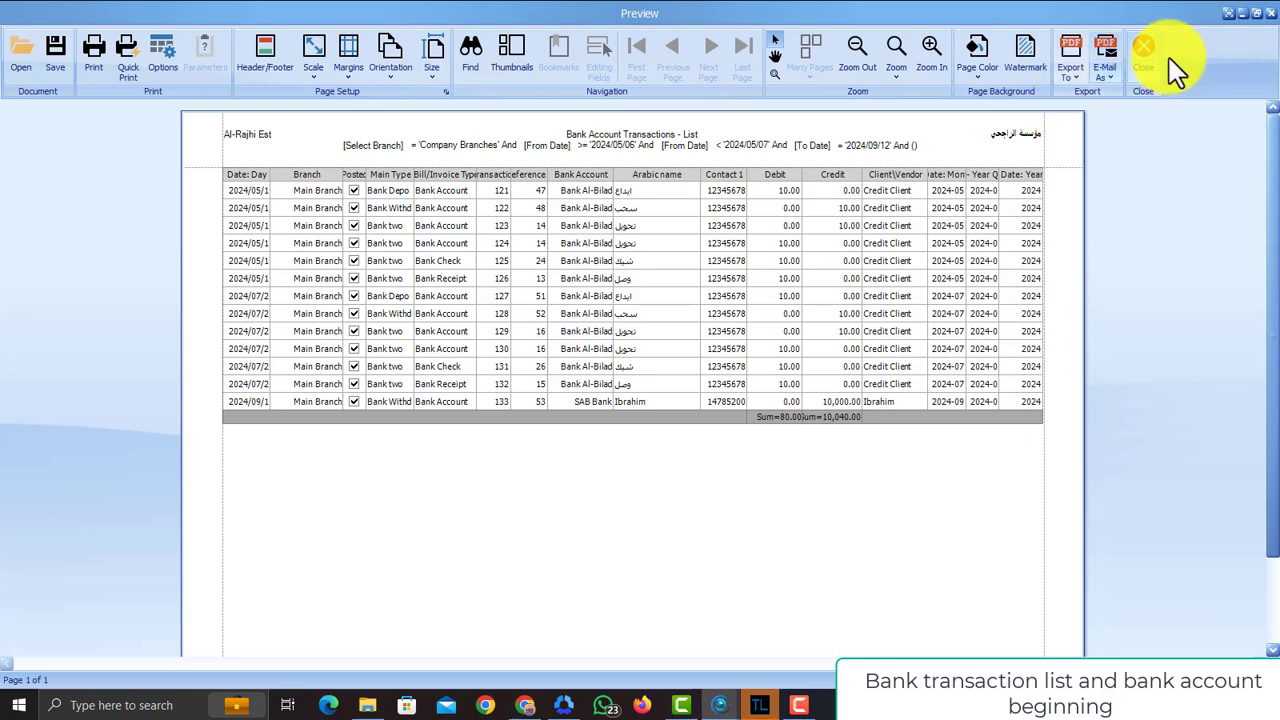
left_click(1144, 57)
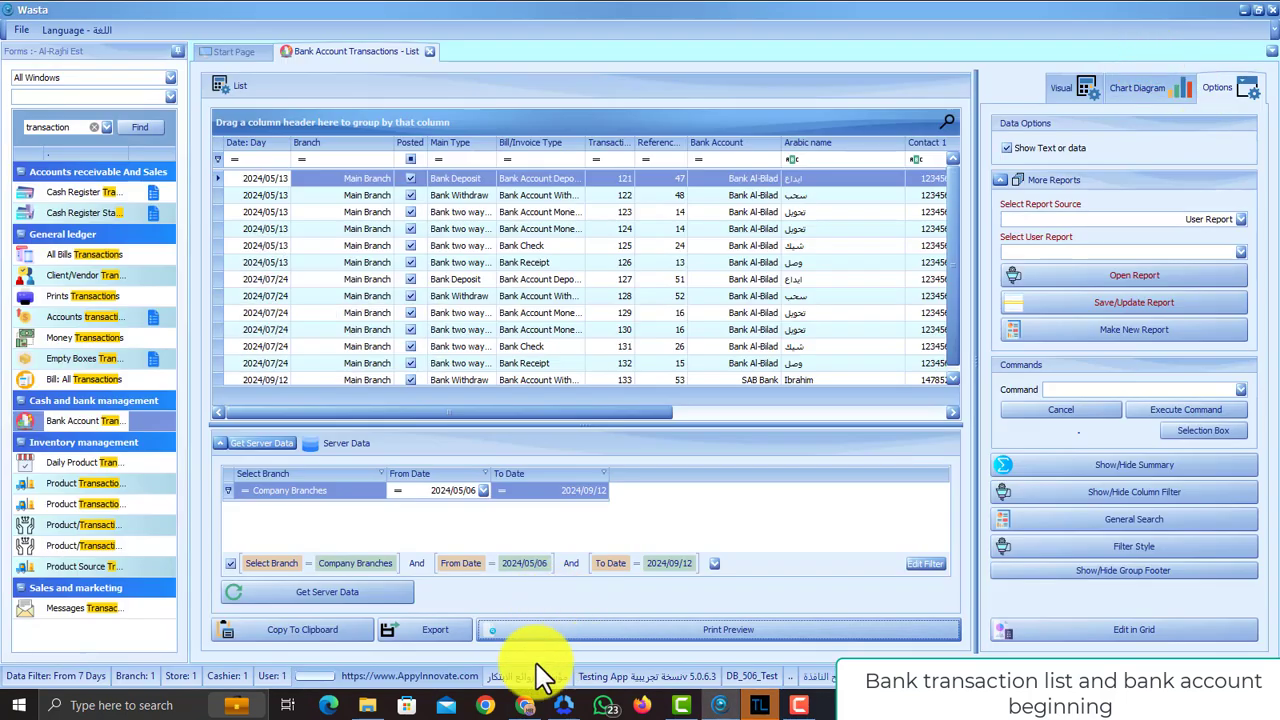
Step: View the export options for the bank account transactions list and cancel without exporting
left_click(441, 634)
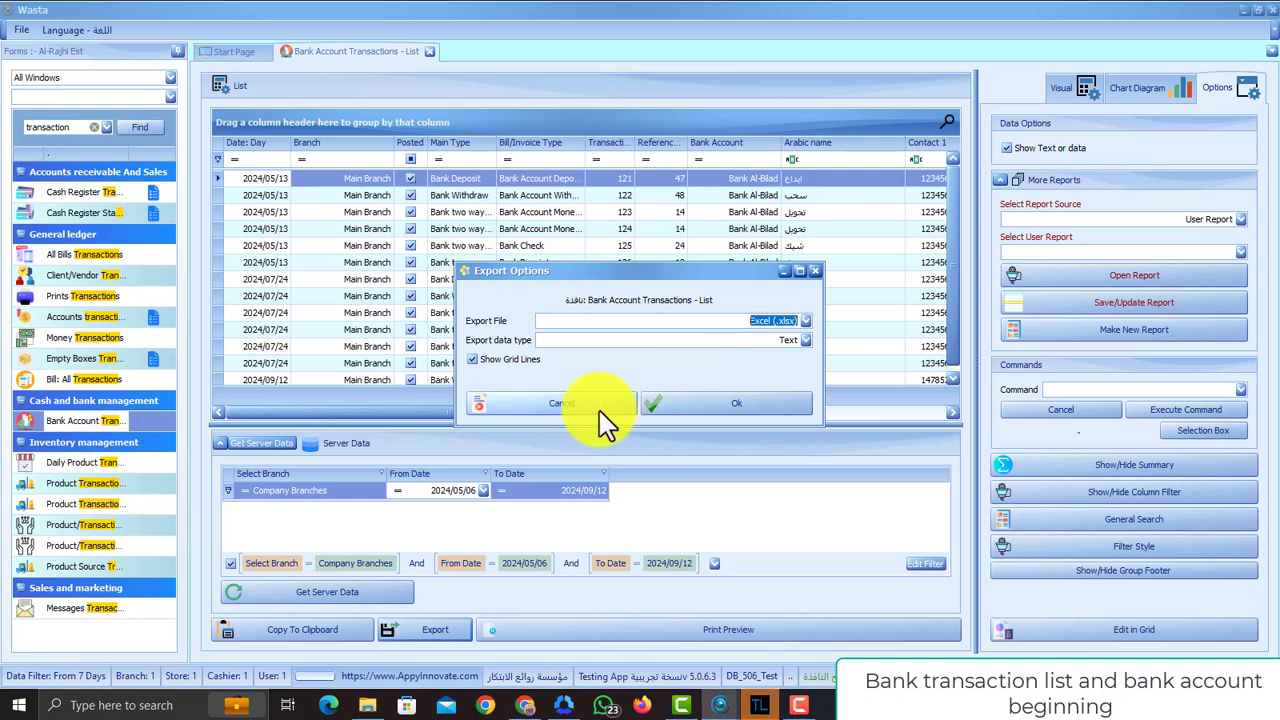
left_click(598, 410)
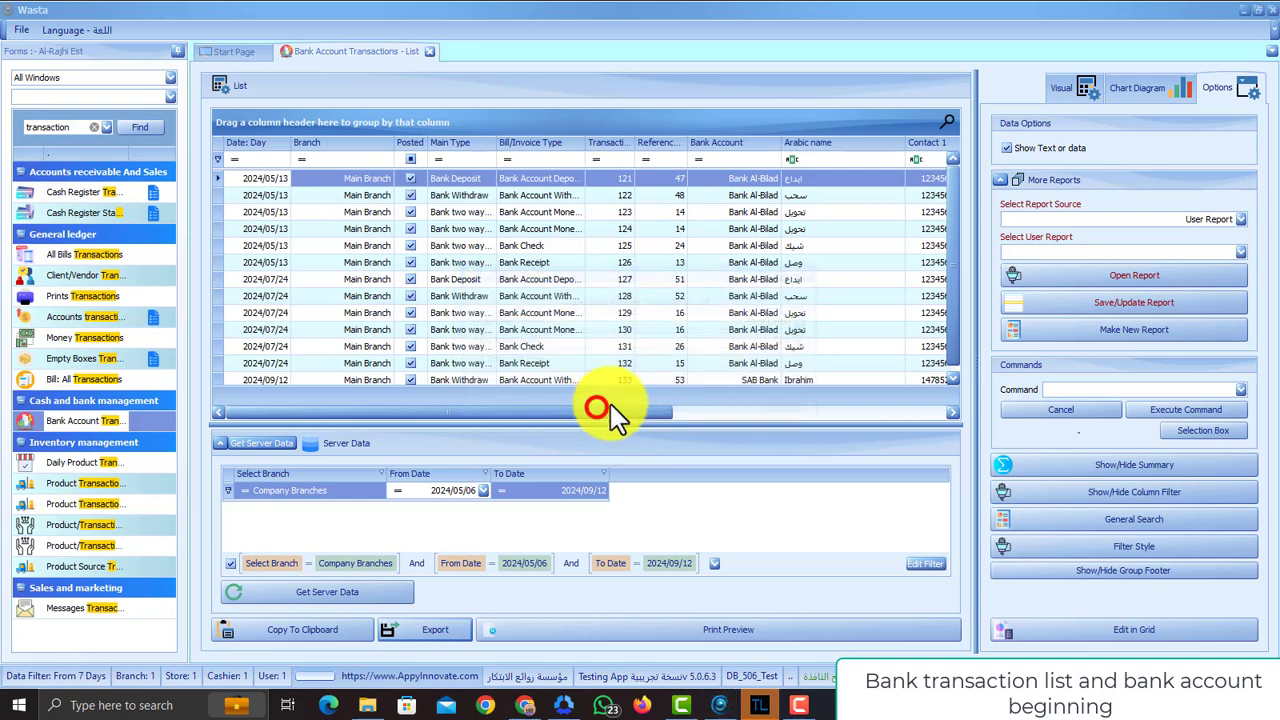
left_click(740, 18)
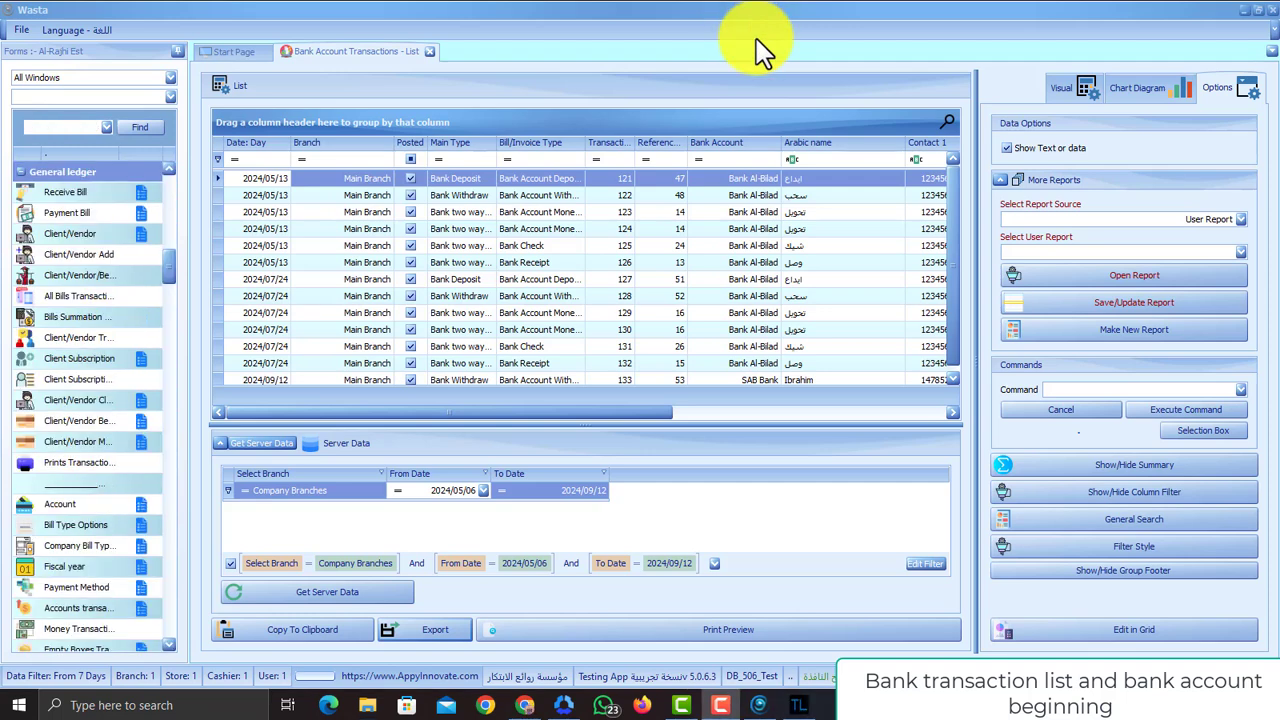
Step: Search the forms for "begin" and open the Bank Account Beginning Balance form under Cash and bank management
left_click(78, 127)
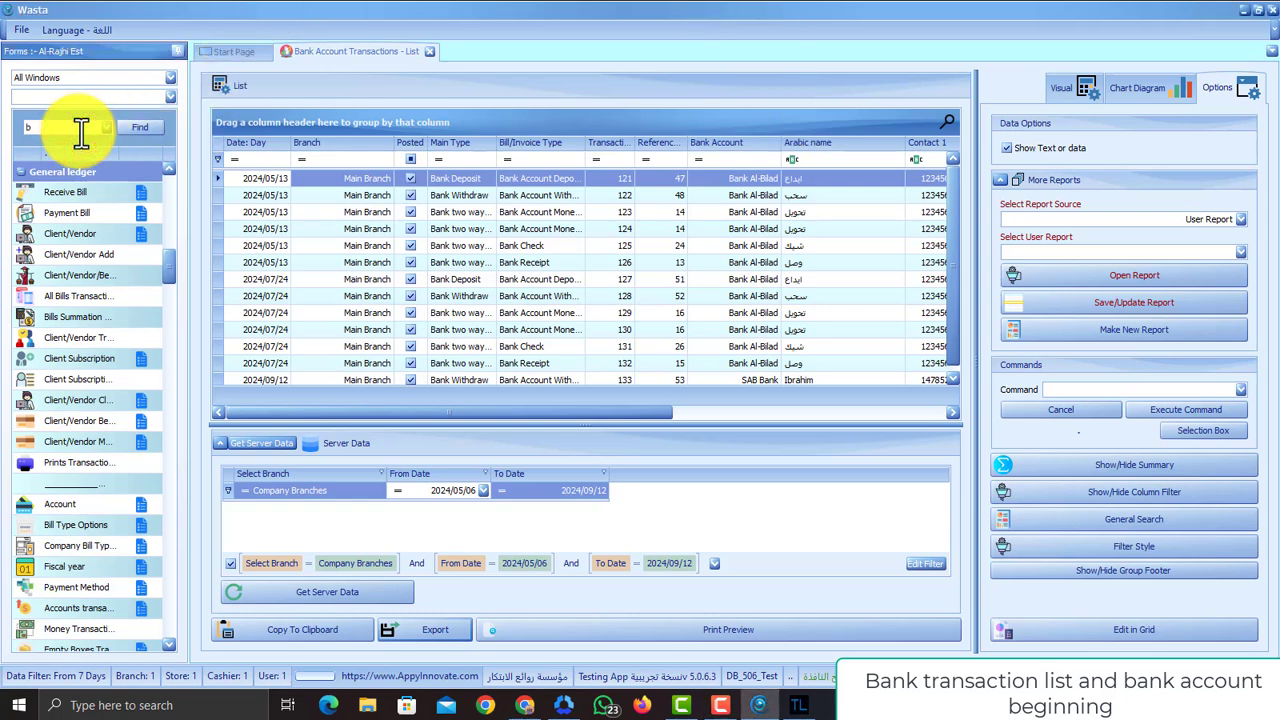
type("big")
key("BackSpace")
key("BackSpace")
type("egin")
key("Return")
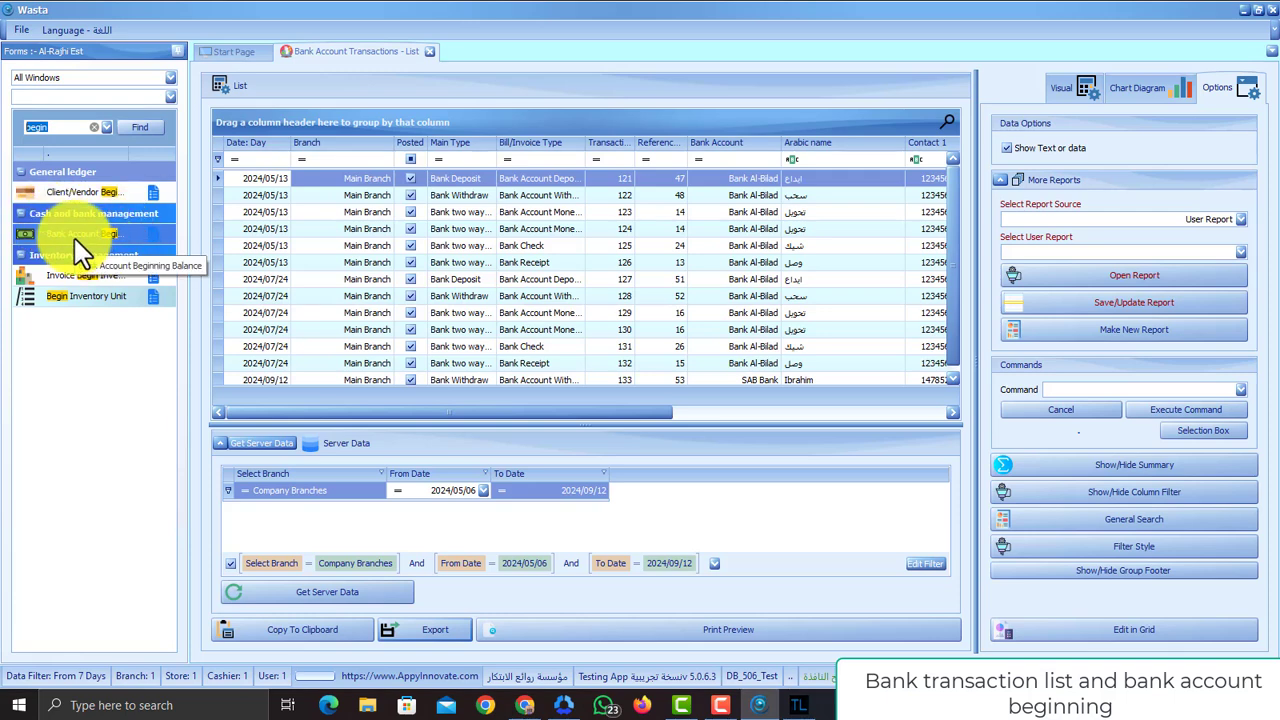
left_click(78, 238)
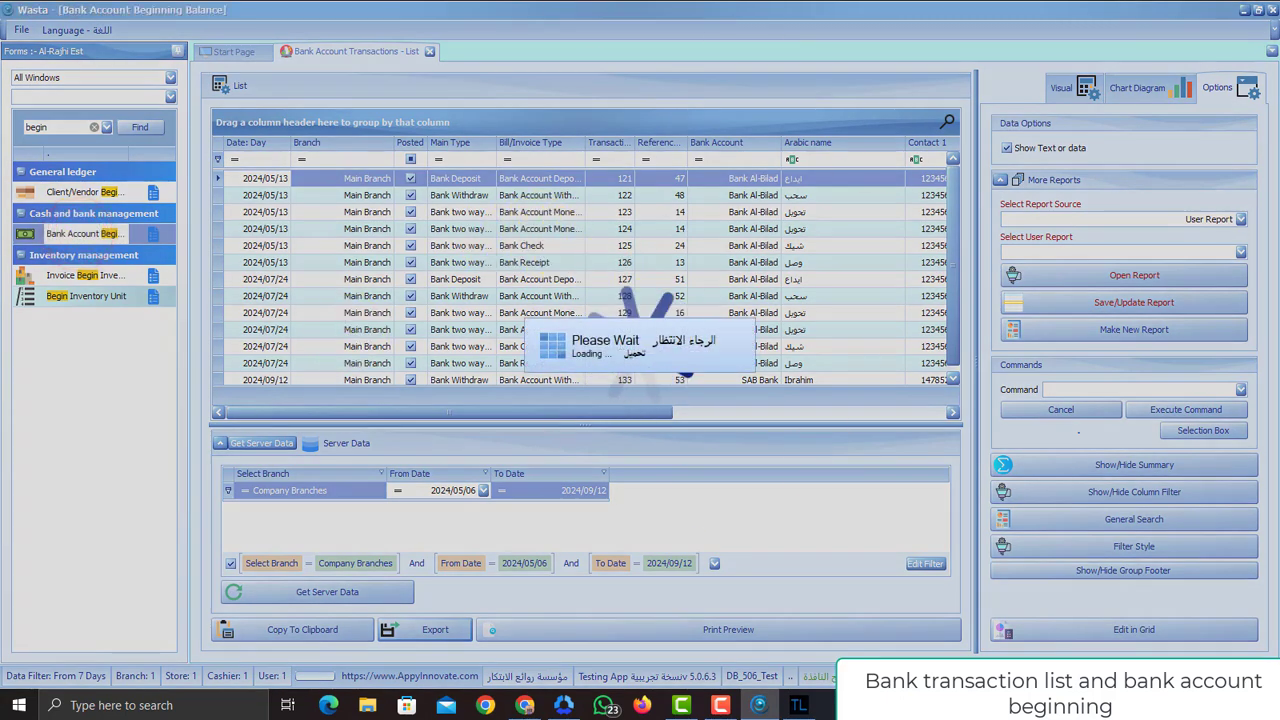
left_click(358, 233)
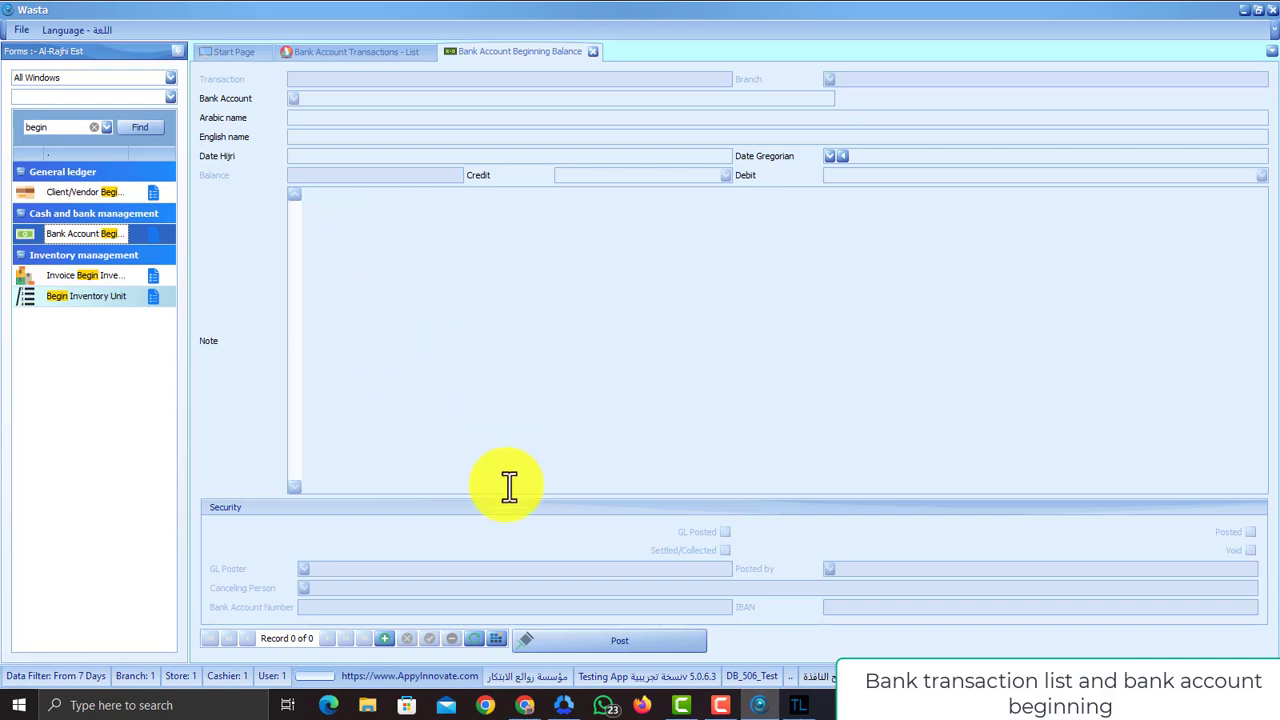
left_click(381, 640)
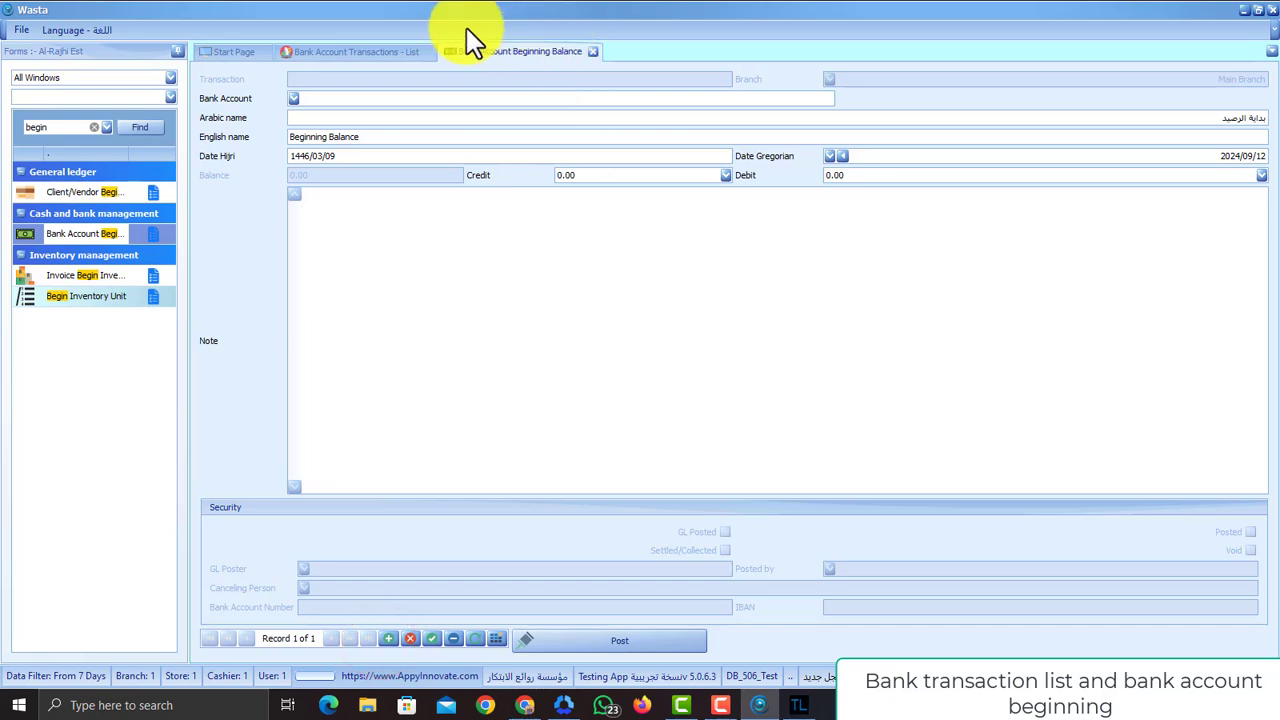
left_click(466, 28)
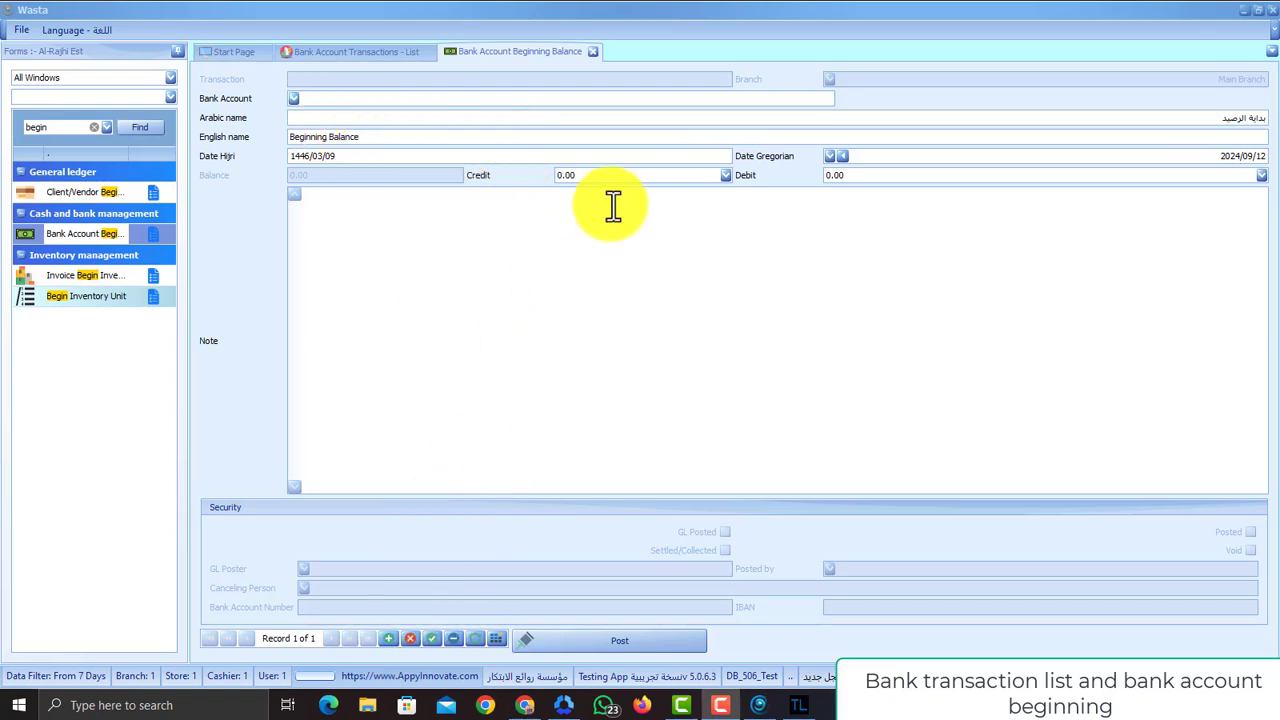
left_click(293, 98)
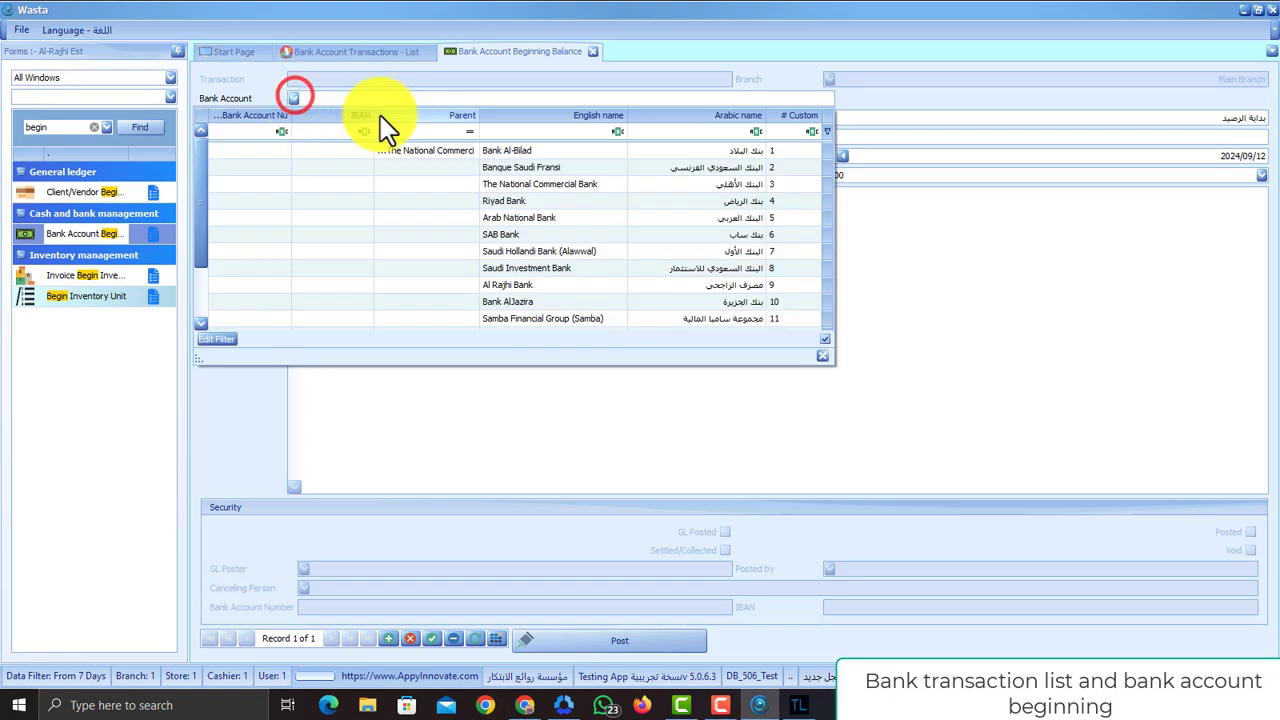
left_click(541, 246)
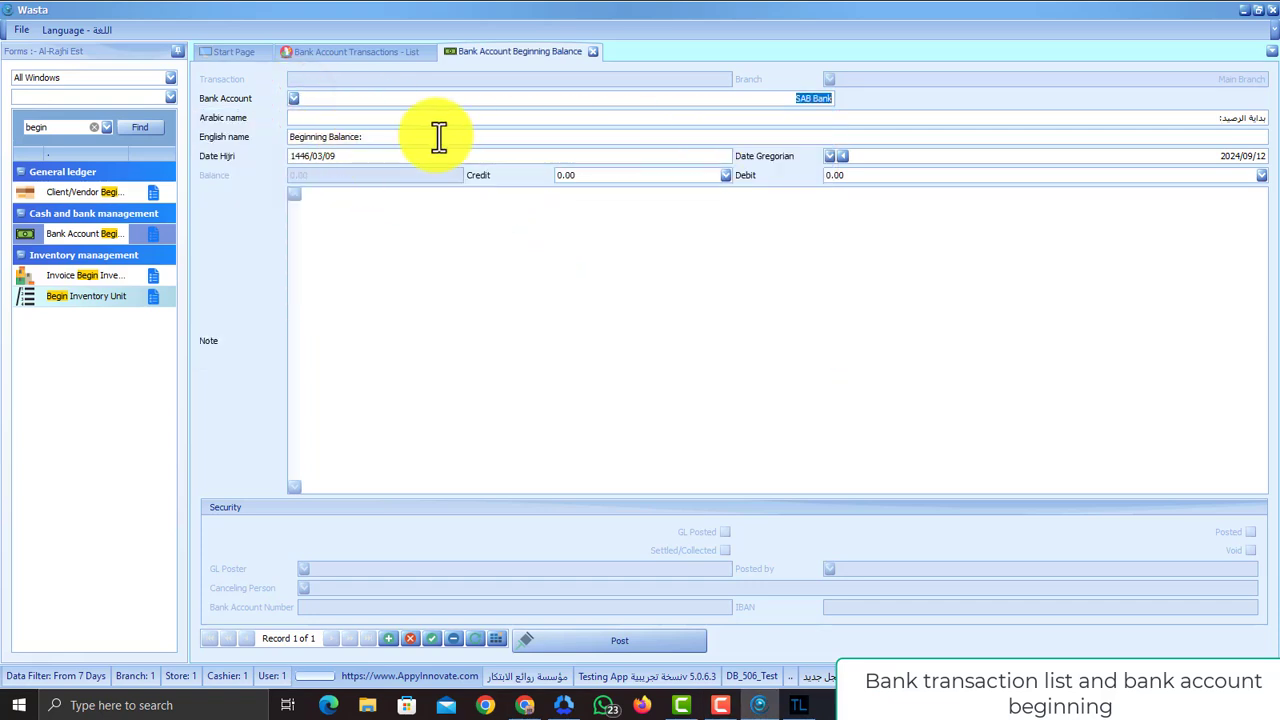
left_click(371, 118)
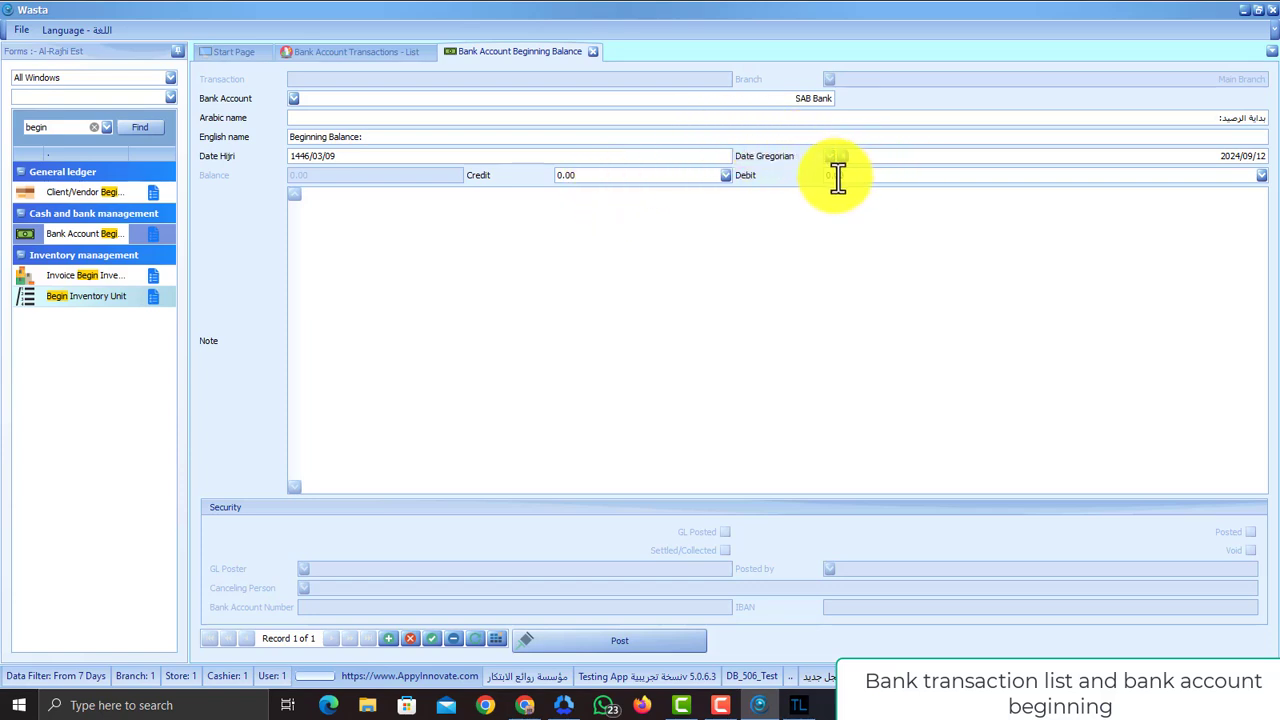
left_click(592, 51)
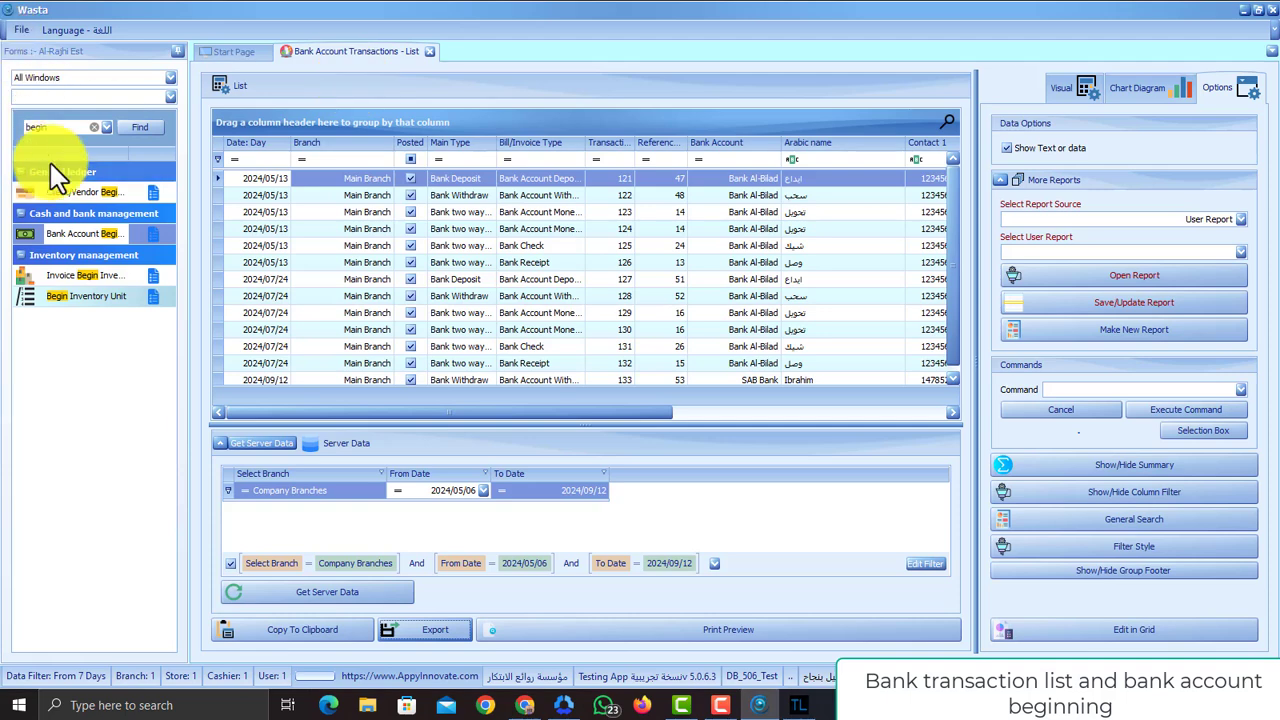
Step: Reopen the Bank Account Beginning Balance form and add a new record for the last bank account in the account list
left_click(57, 128)
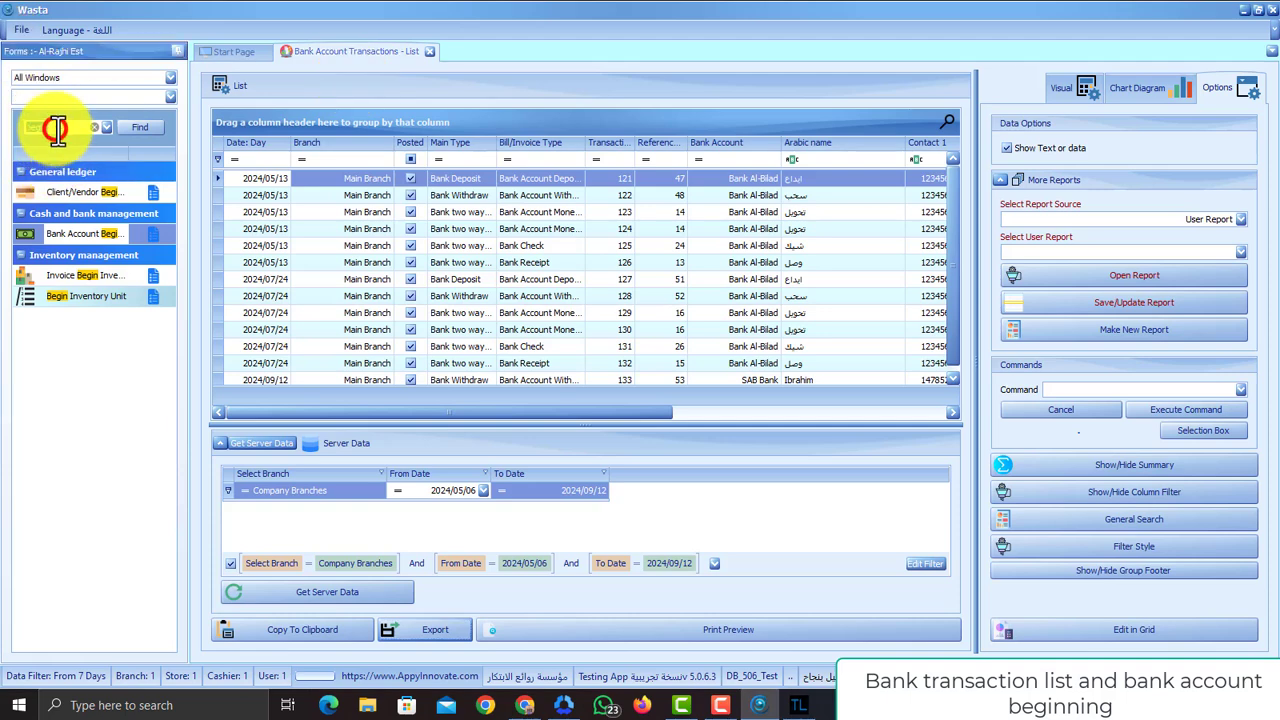
left_click(83, 237)
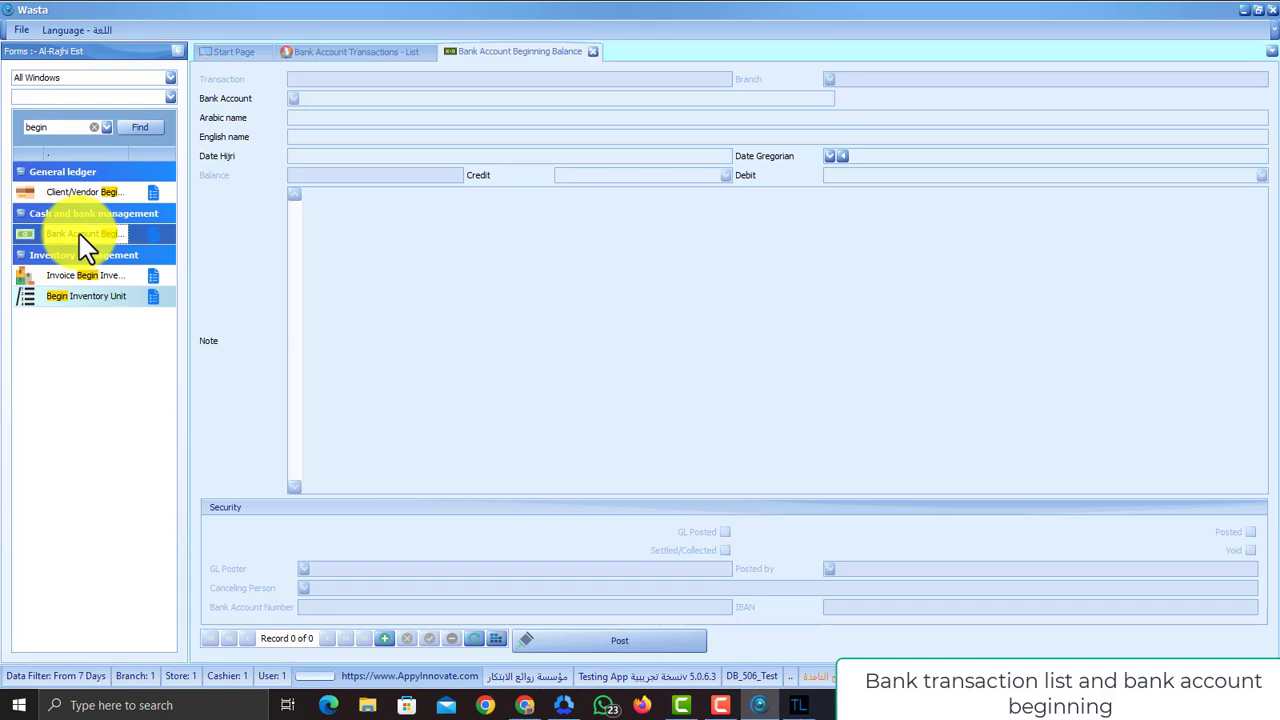
left_click(388, 638)
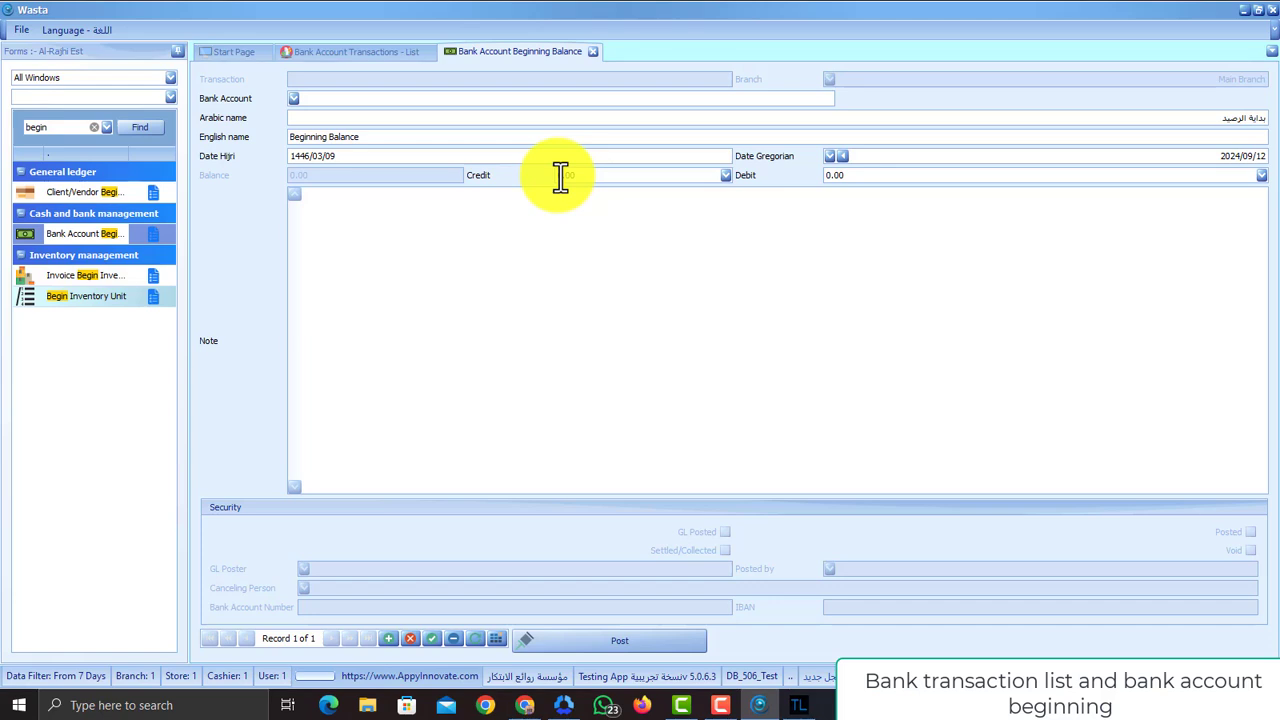
left_click(293, 98)
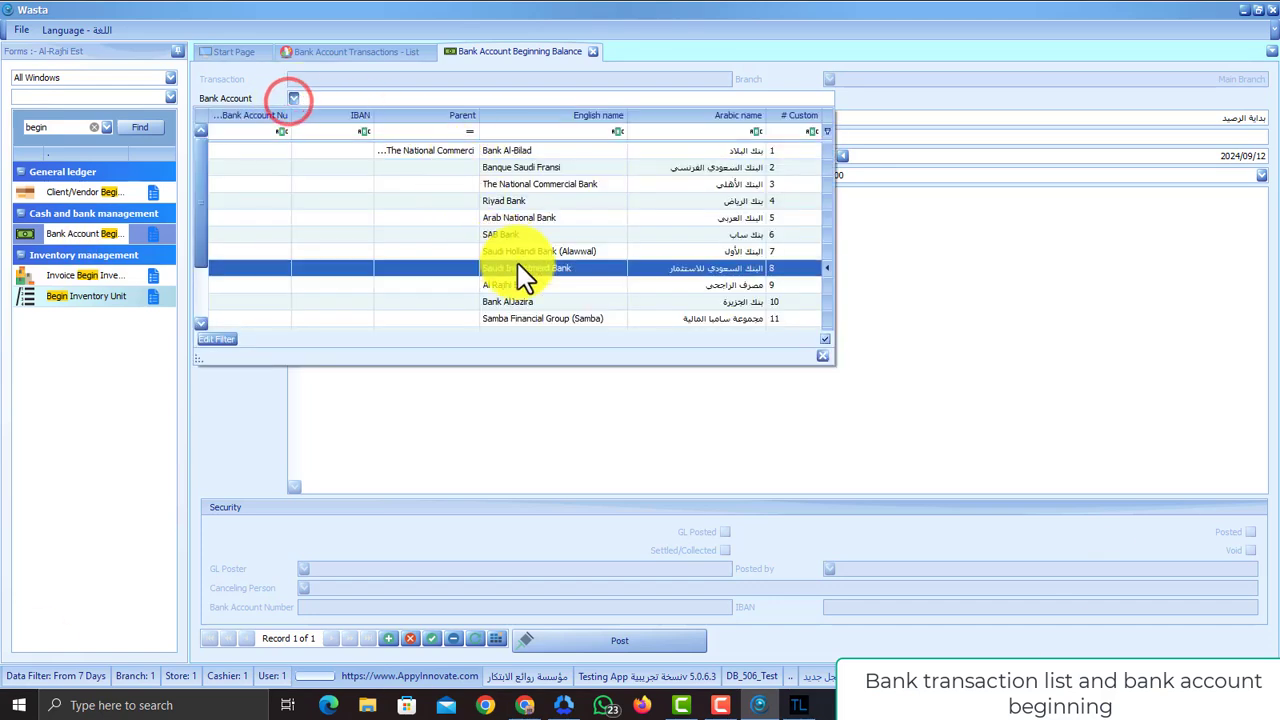
scroll(527, 215, "down", 1)
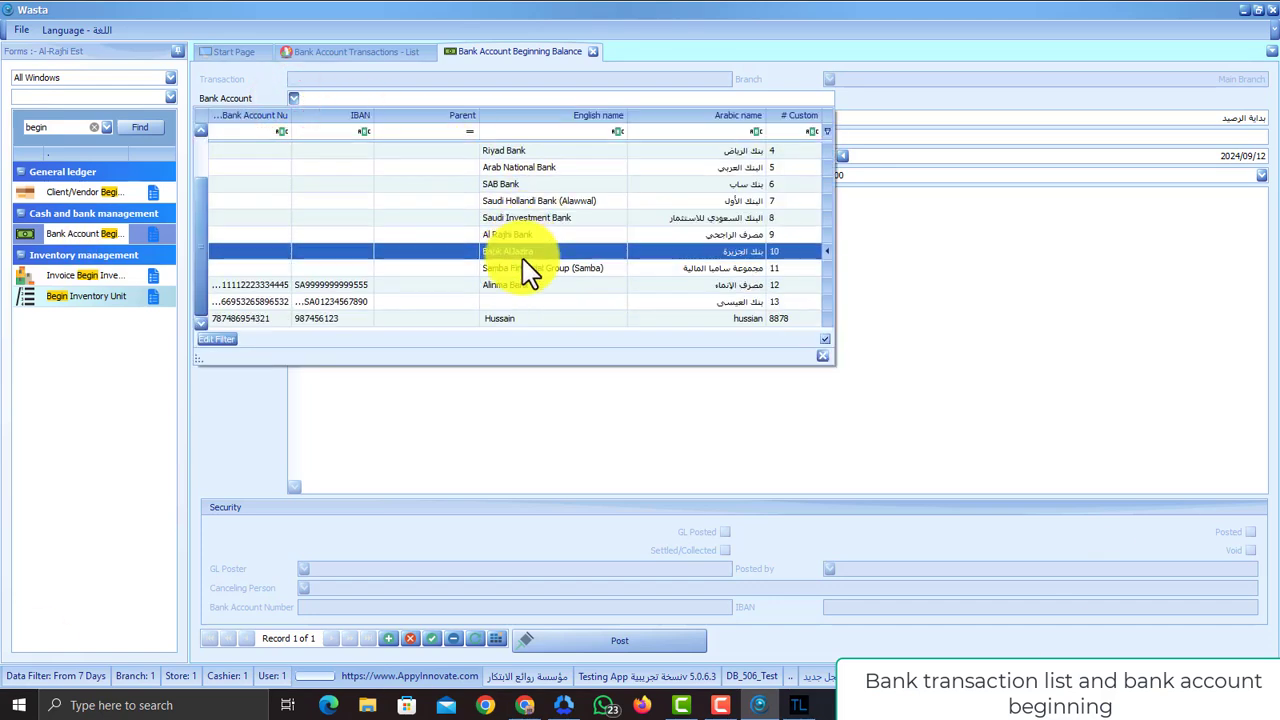
left_click(527, 320)
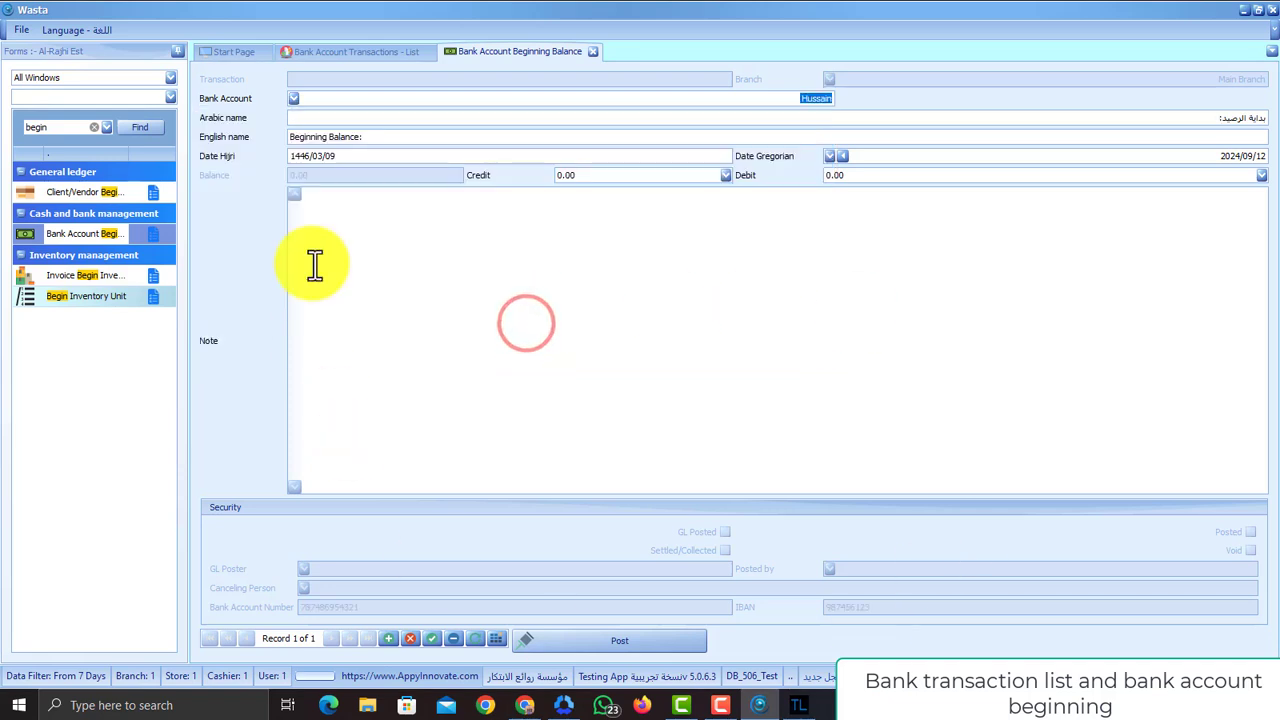
Step: Complete the record's English name as "Beginning Balance: 100000"
left_click(331, 114)
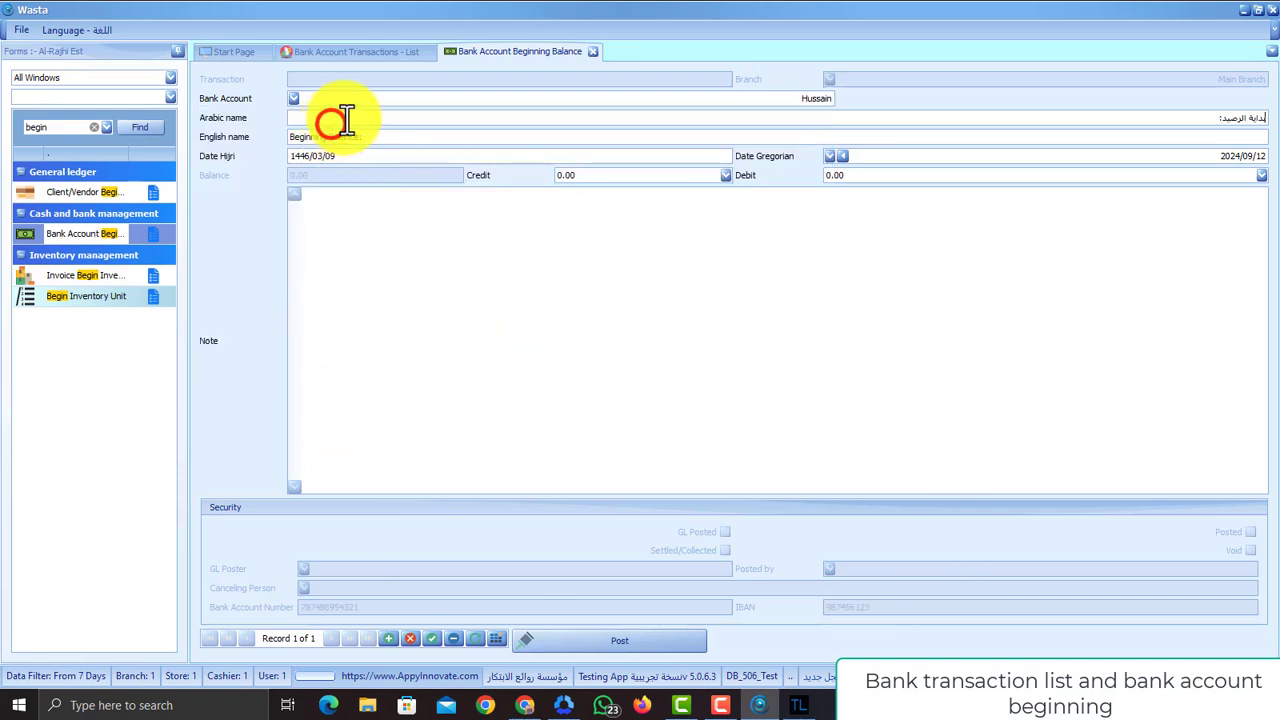
left_click(412, 138)
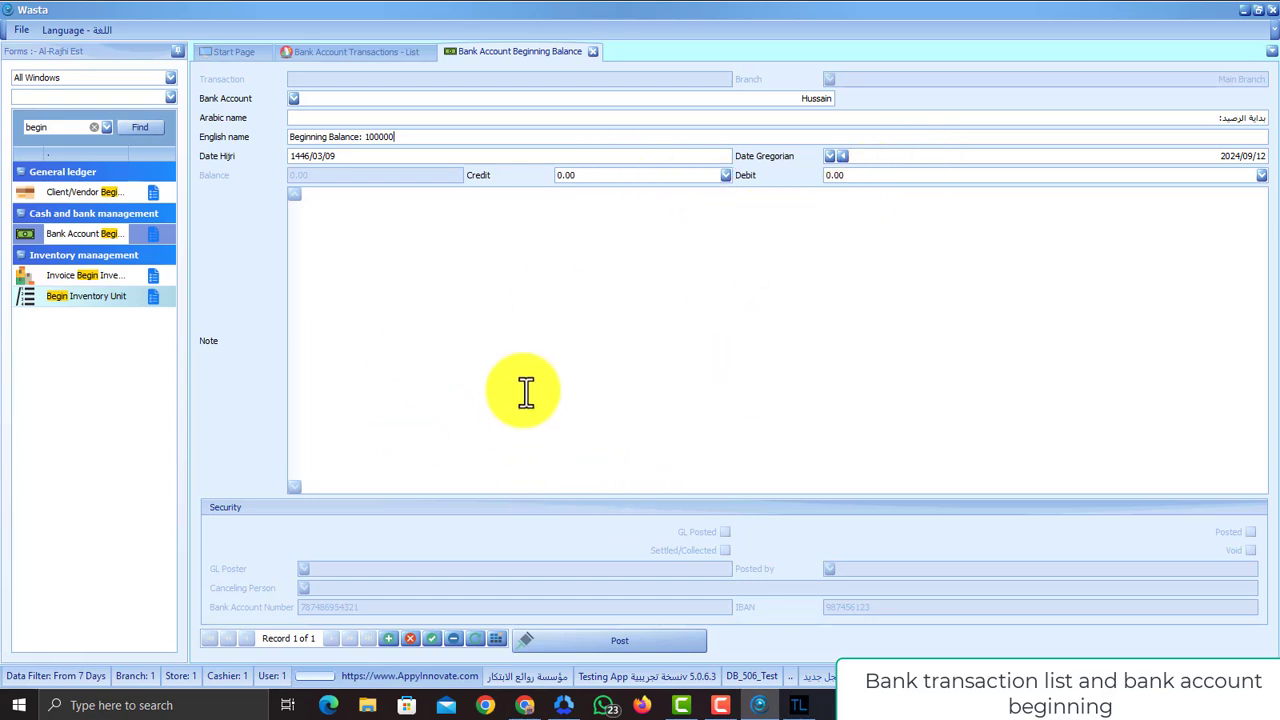
left_click(752, 276)
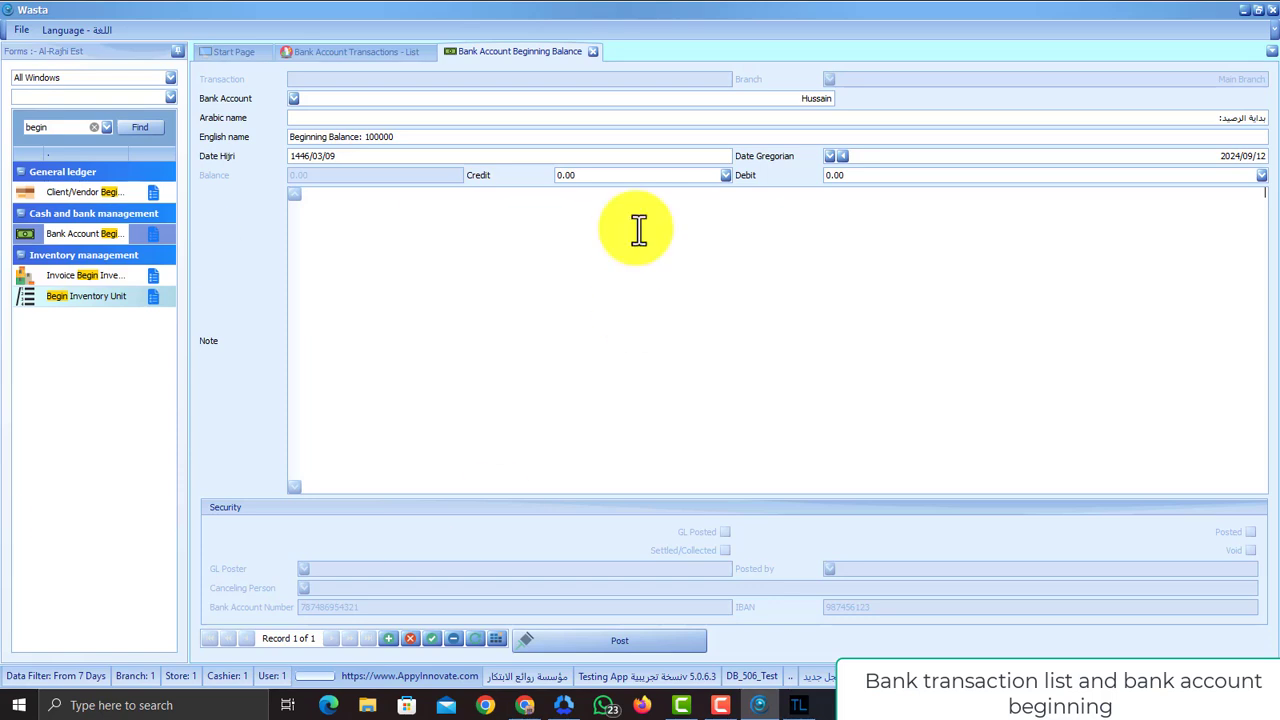
Step: Save the new beginning balance record and open the Bank Account Beginning Balance list
left_click(431, 640)
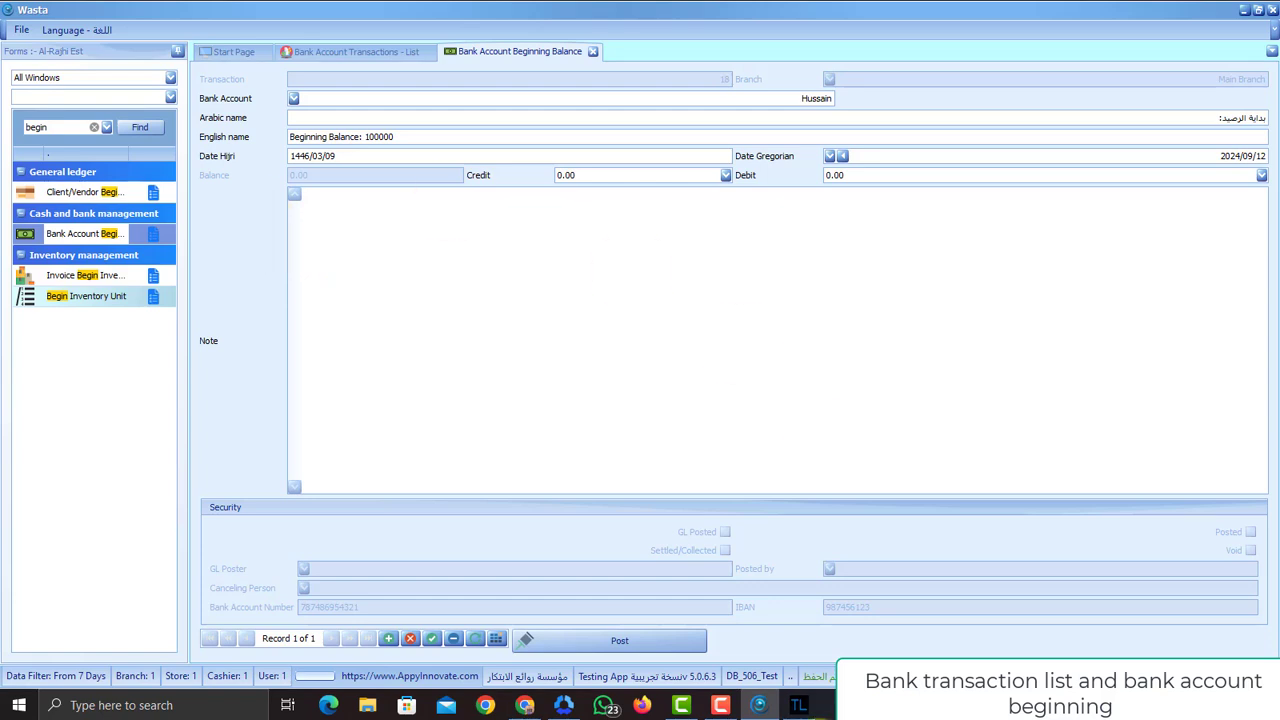
left_click(153, 236)
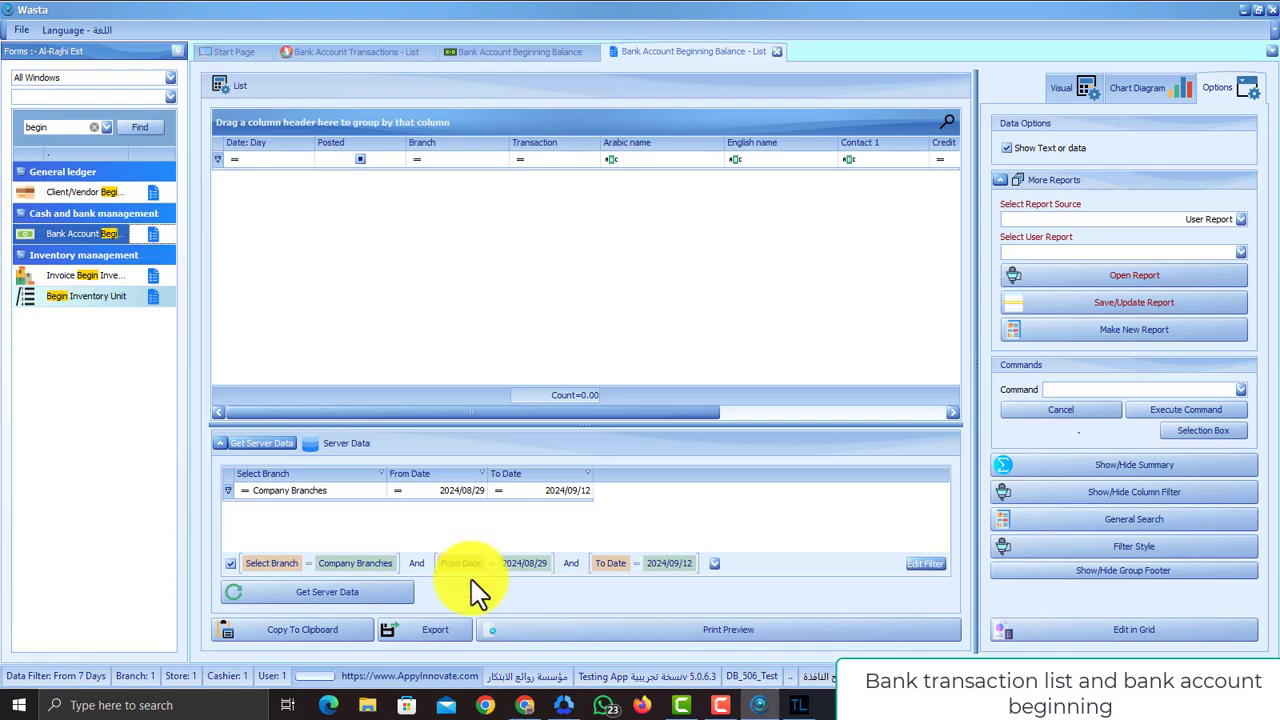
Step: Set the list filter's From Date to 2024/09/12 and load the matching beginning balance records from the server
left_click(450, 490)
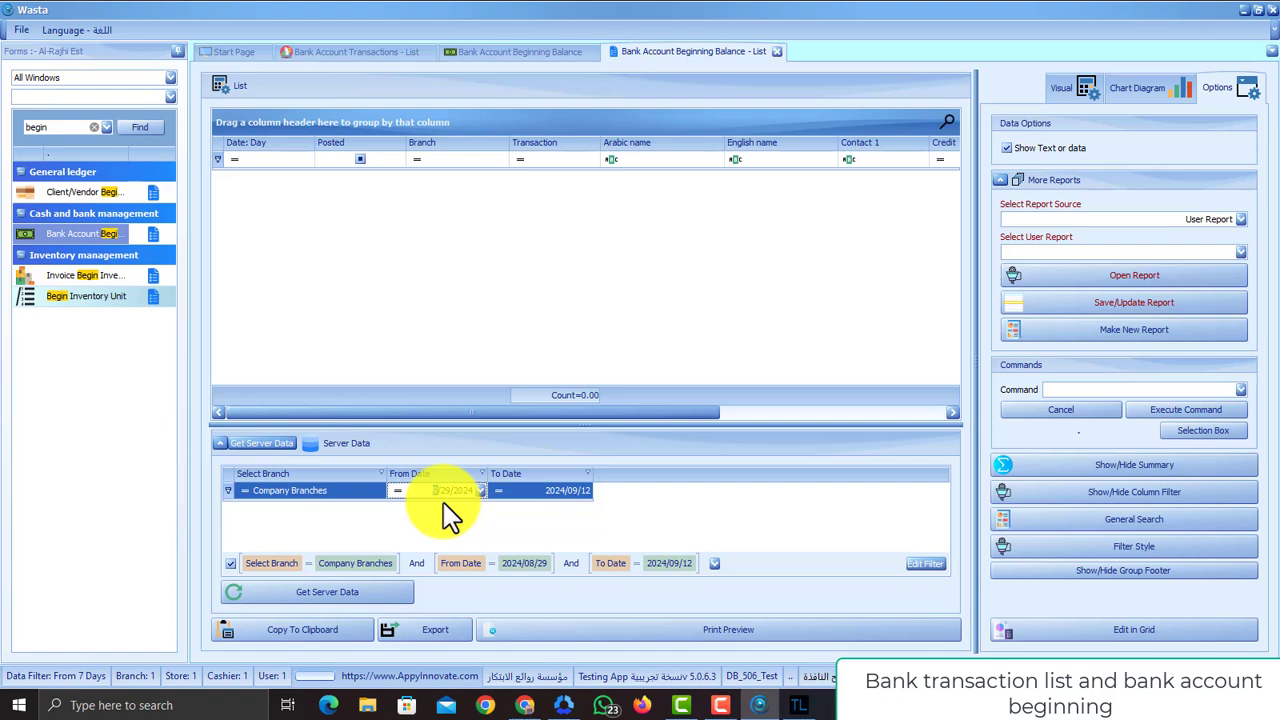
type("9")
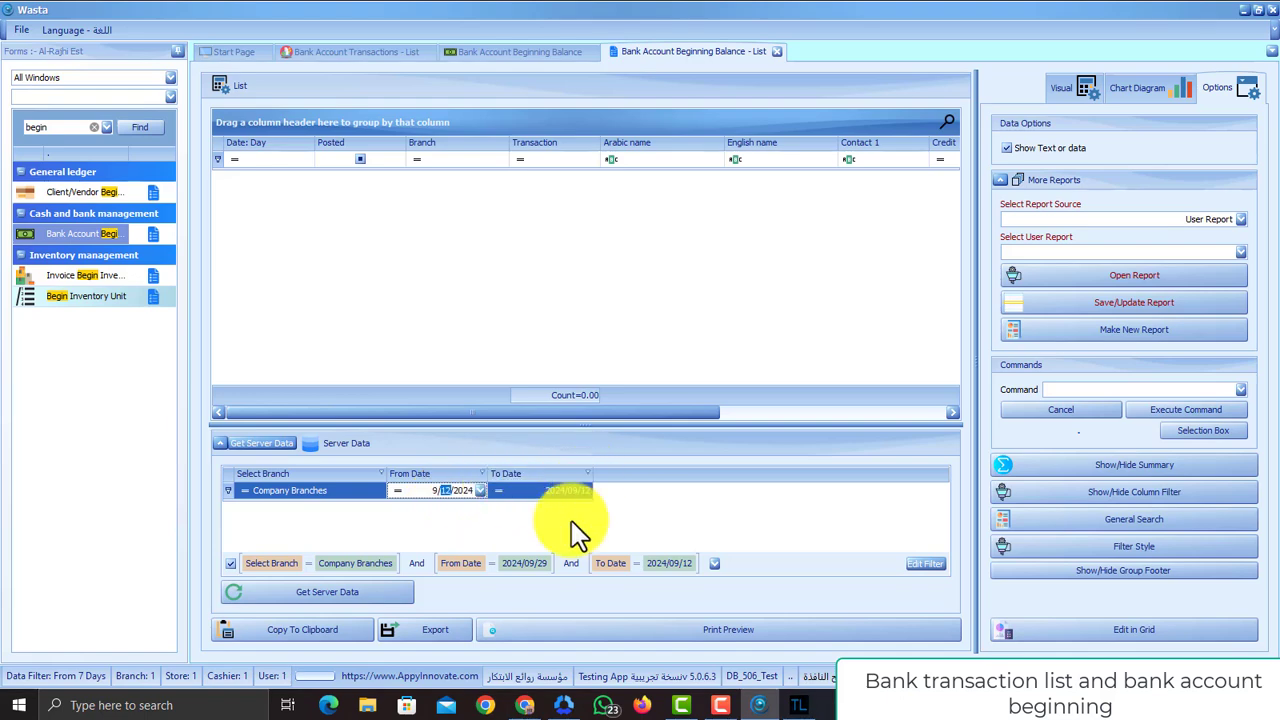
left_click(360, 595)
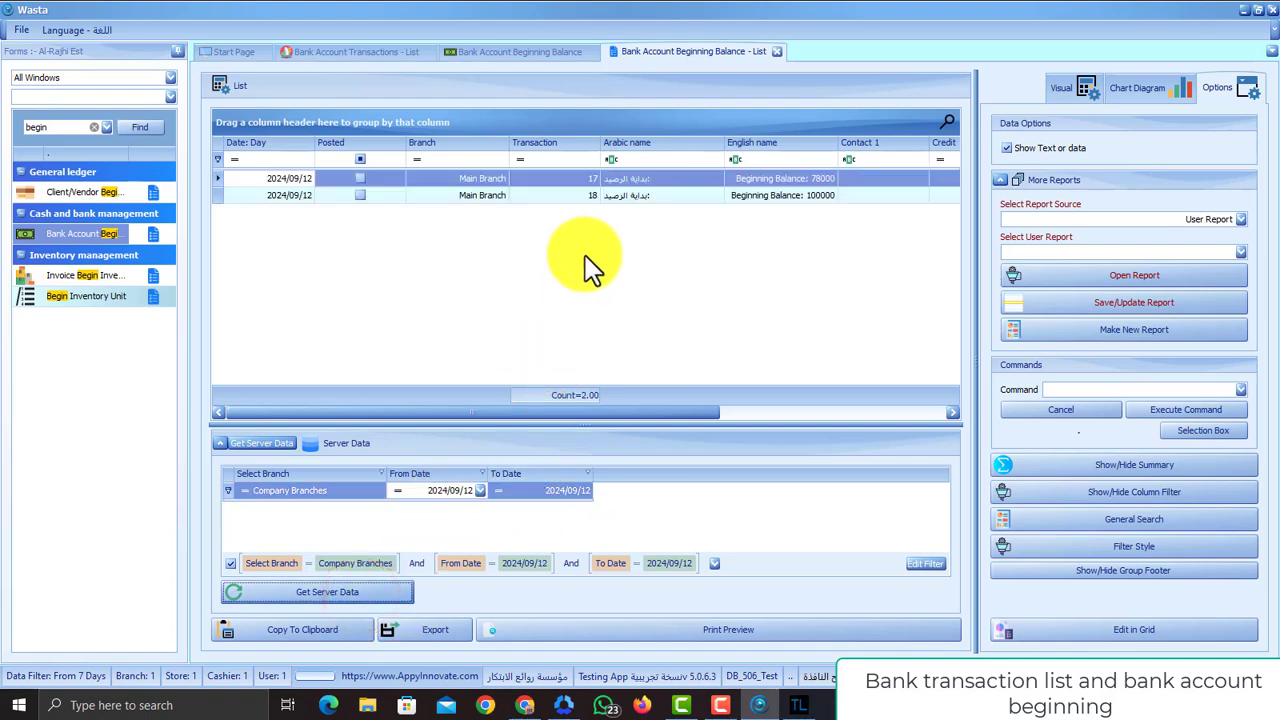
Step: Examine the "Beginning Balance: 100000" record in the list, including its credit and debit columns
left_click(710, 195)
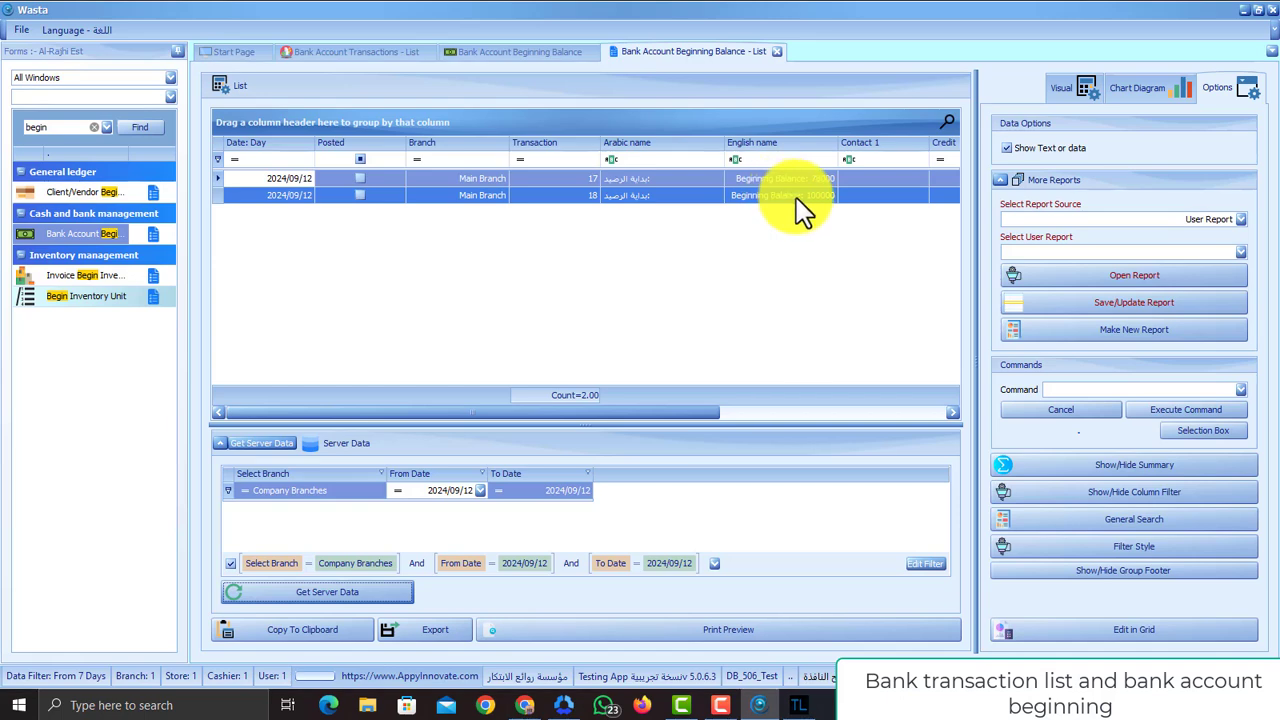
left_click_drag(612, 412, 729, 423)
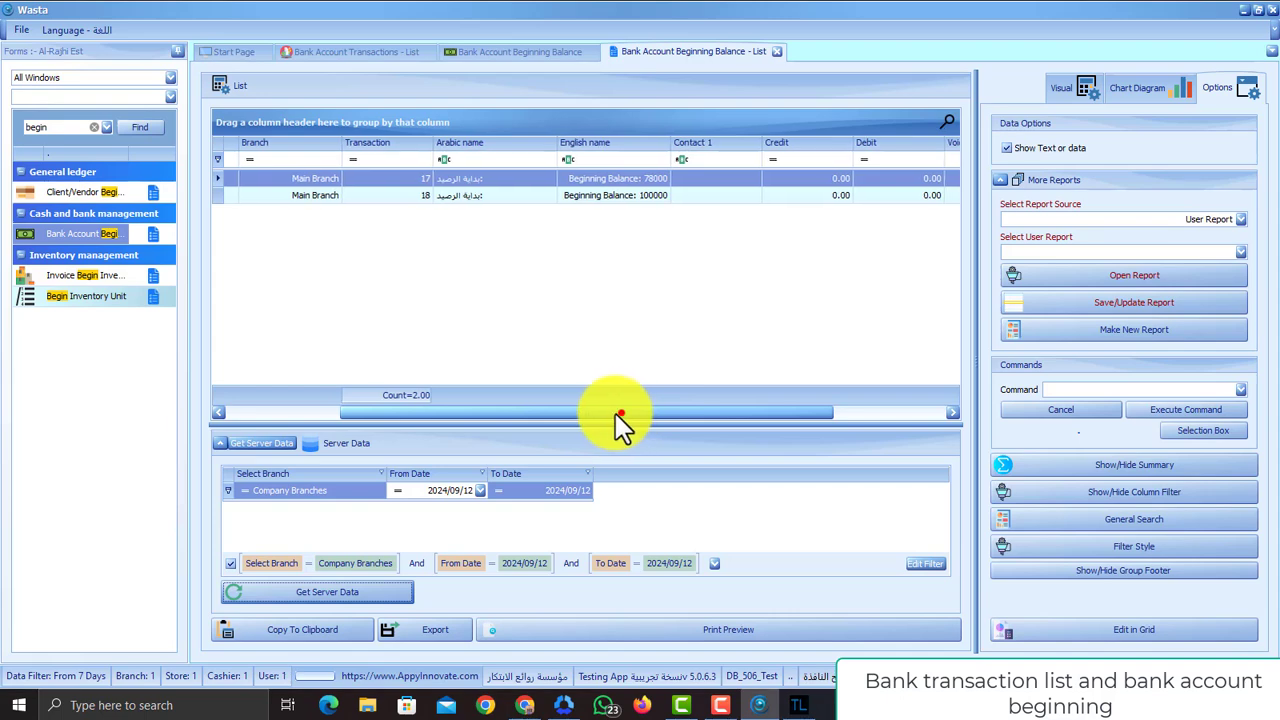
left_click_drag(620, 414, 429, 409)
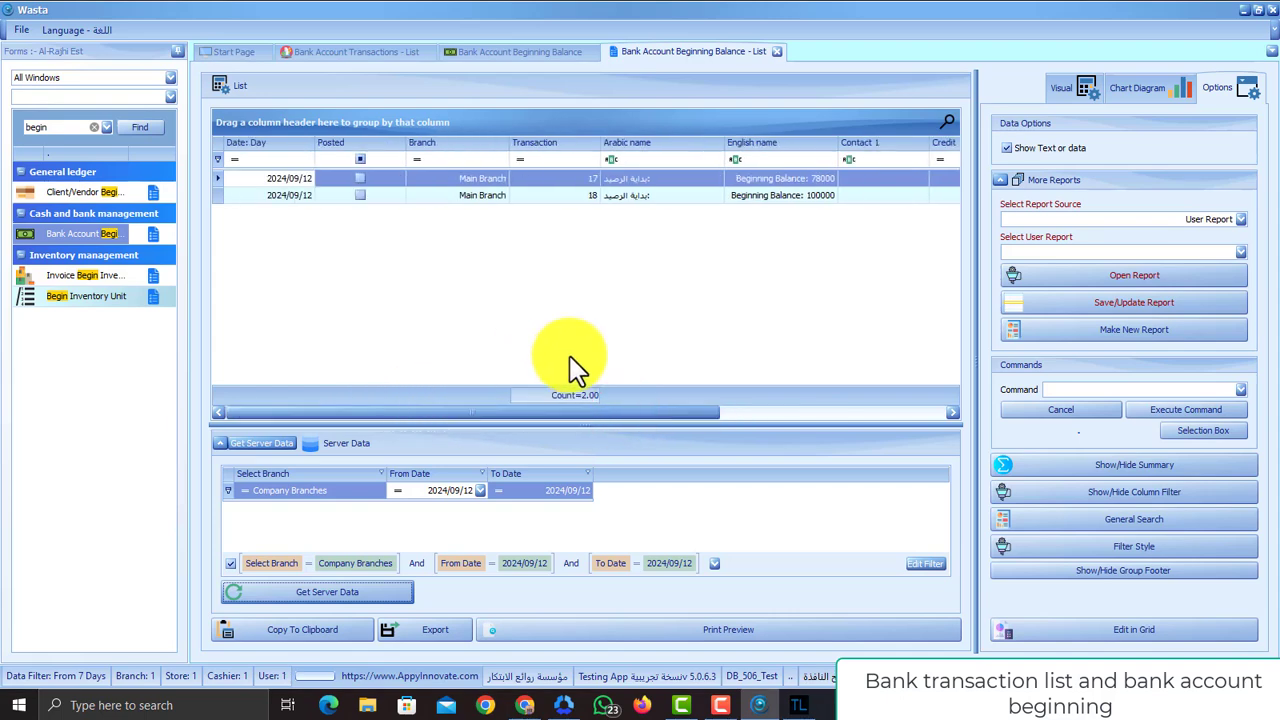